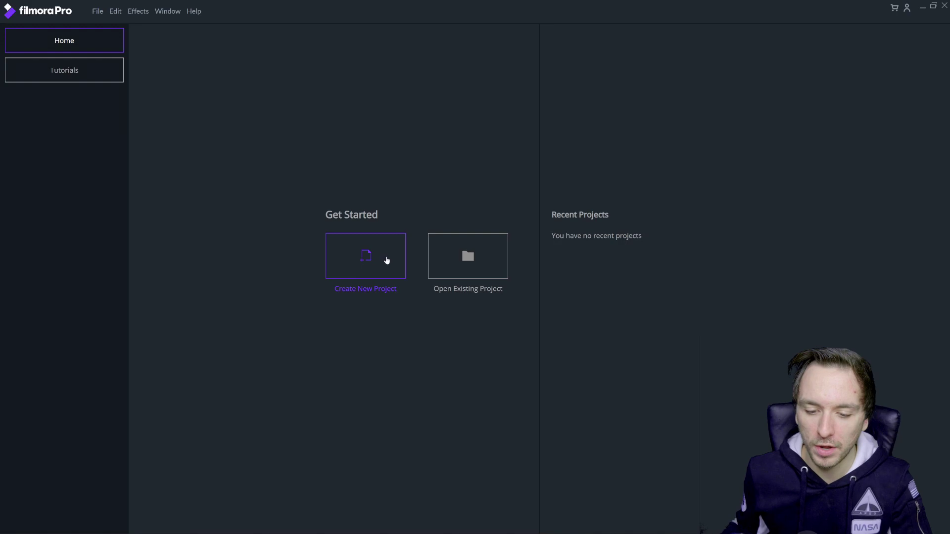
# - Start a new project and decline proxy creation, remembering that choice for future imports
pyautogui.click(387, 260)
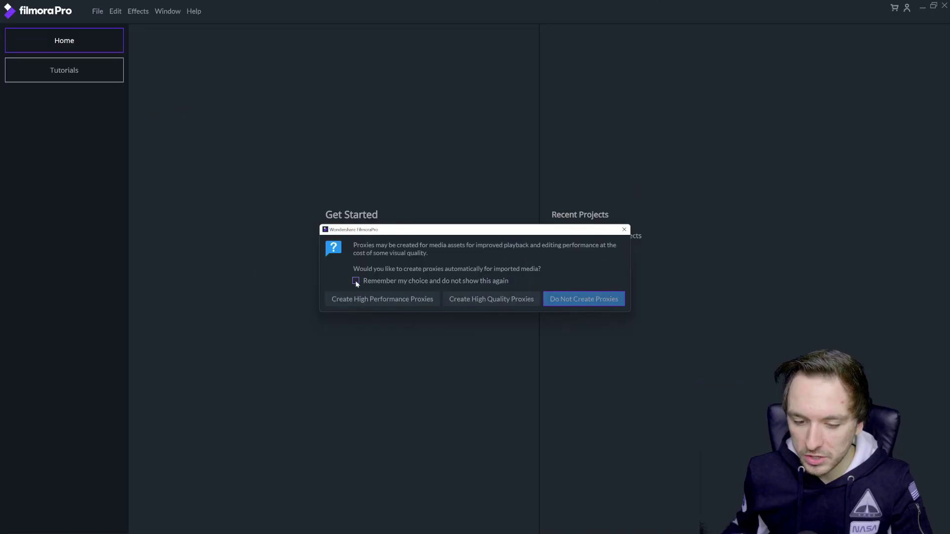
pyautogui.click(356, 281)
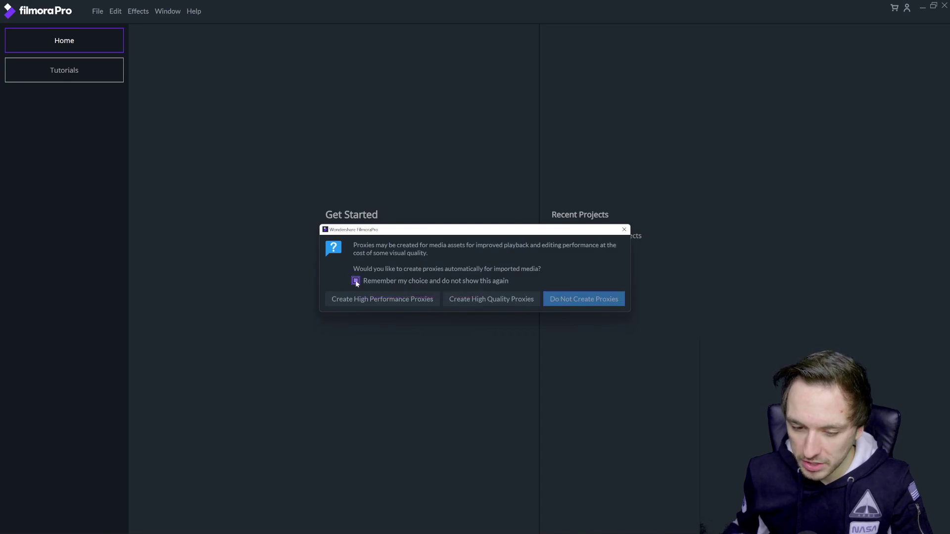
pyautogui.click(372, 303)
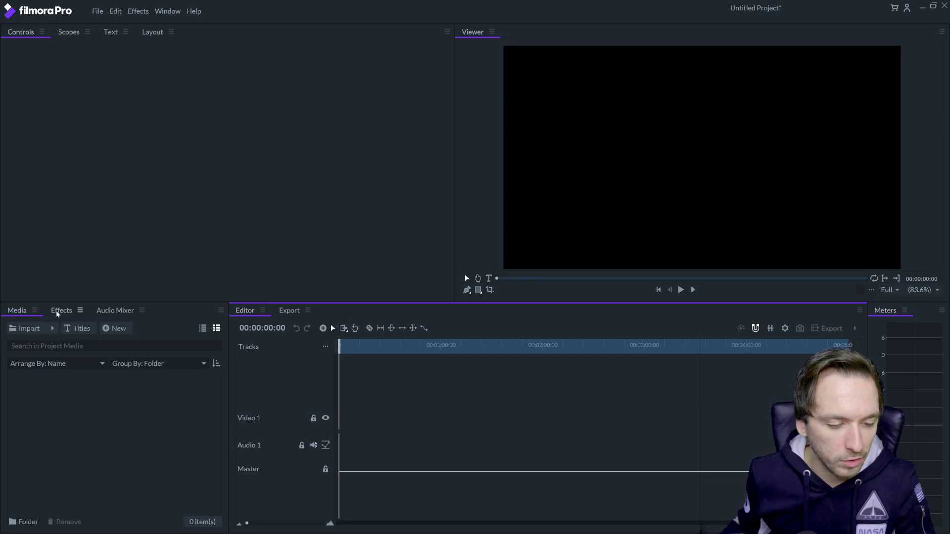
pyautogui.click(58, 313)
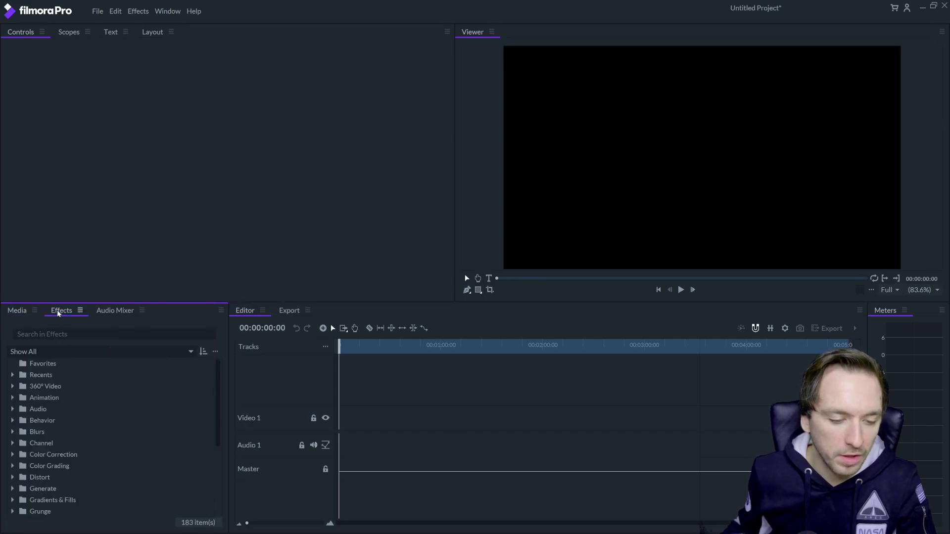
pyautogui.click(104, 312)
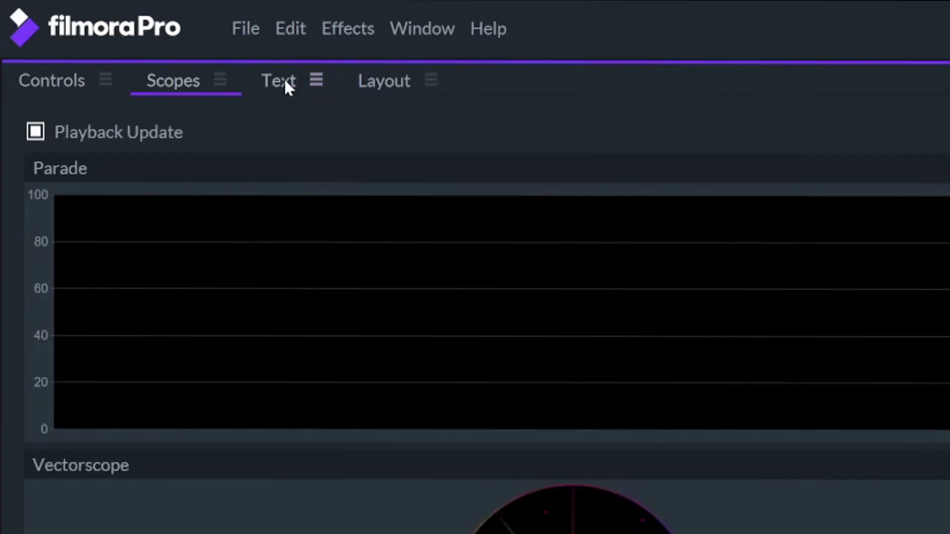
pyautogui.click(283, 82)
pyautogui.click(47, 87)
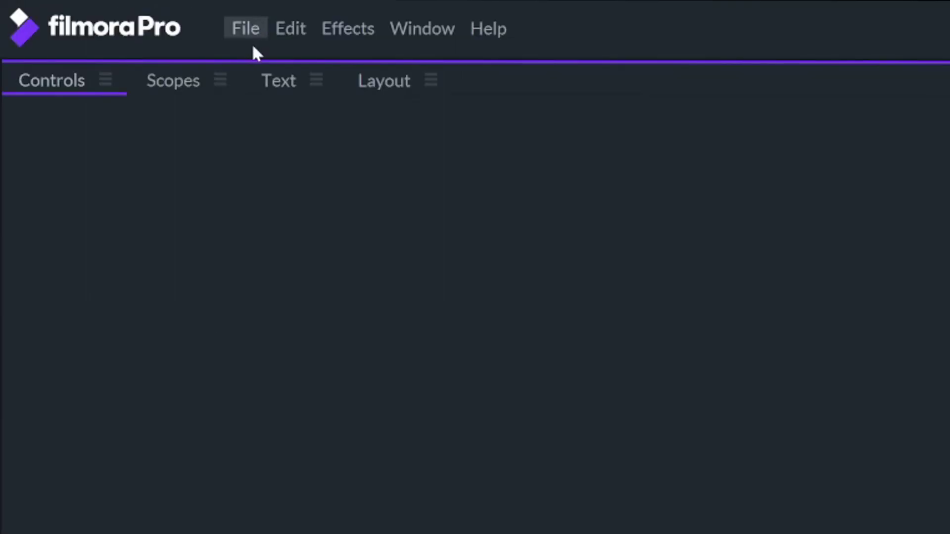
pyautogui.click(238, 28)
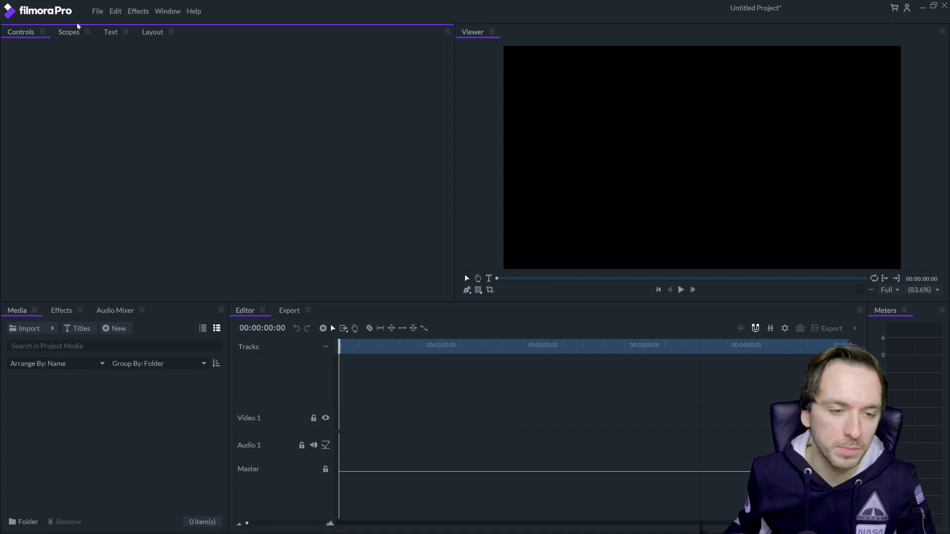
# - Import P1011359.MP4 and place it at 0:00 on Video 2 and Audio 2
pyautogui.click(99, 12)
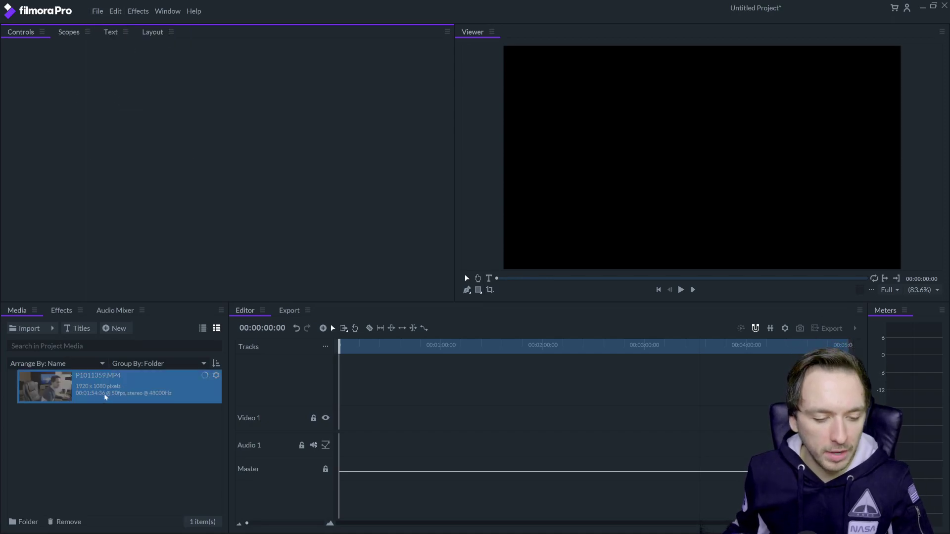
pyautogui.moveTo(54, 386); pyautogui.dragTo(391, 399)
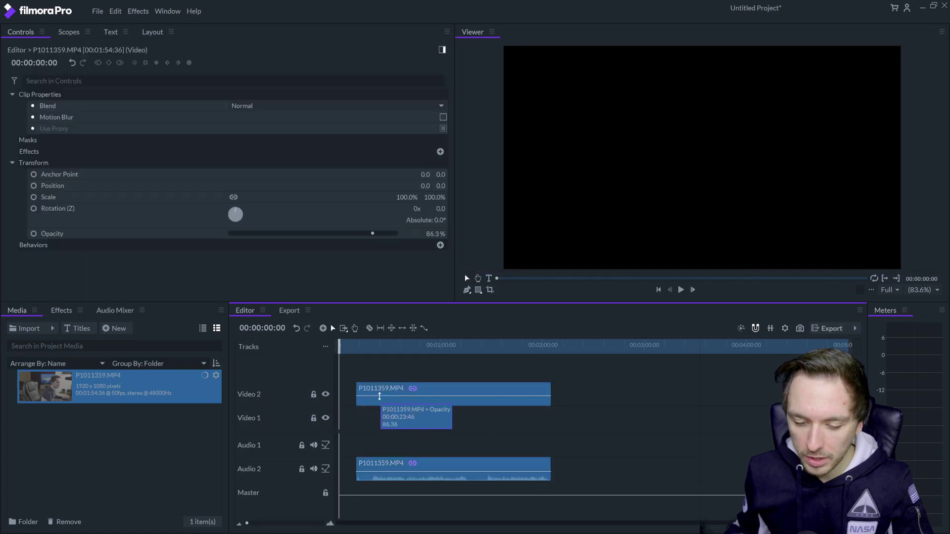
pyautogui.moveTo(391, 404); pyautogui.dragTo(374, 403)
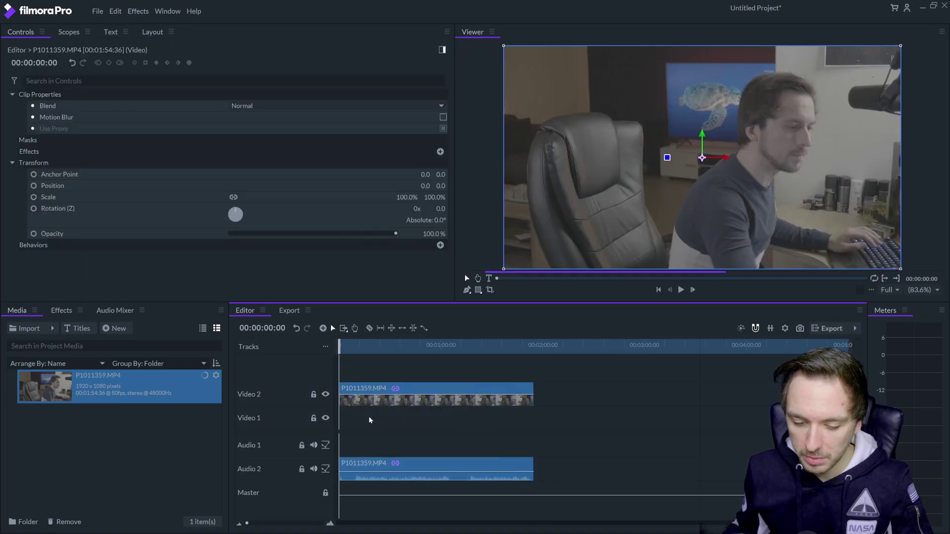
pyautogui.scroll(3, 368, 418)
pyautogui.scroll(-2, 368, 418)
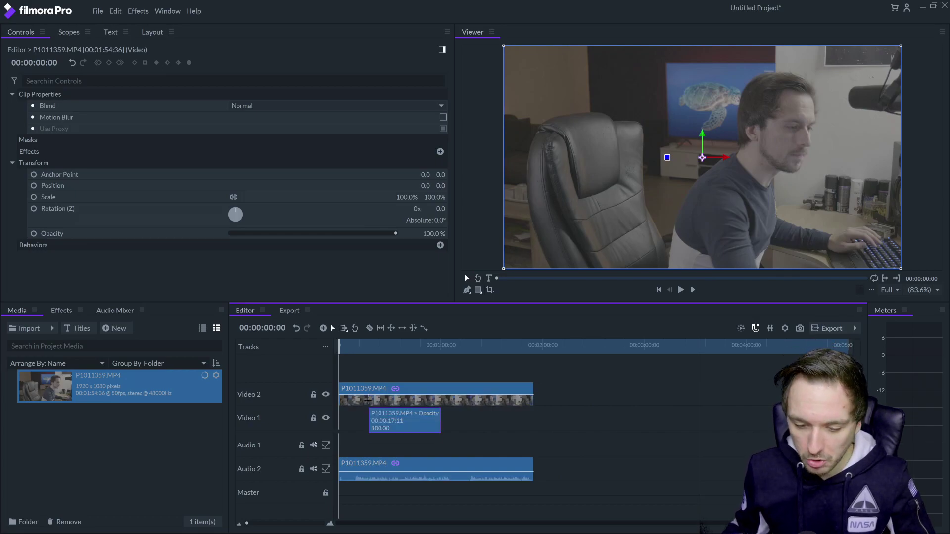
pyautogui.scroll(2, 368, 400)
pyautogui.scroll(2, 367, 401)
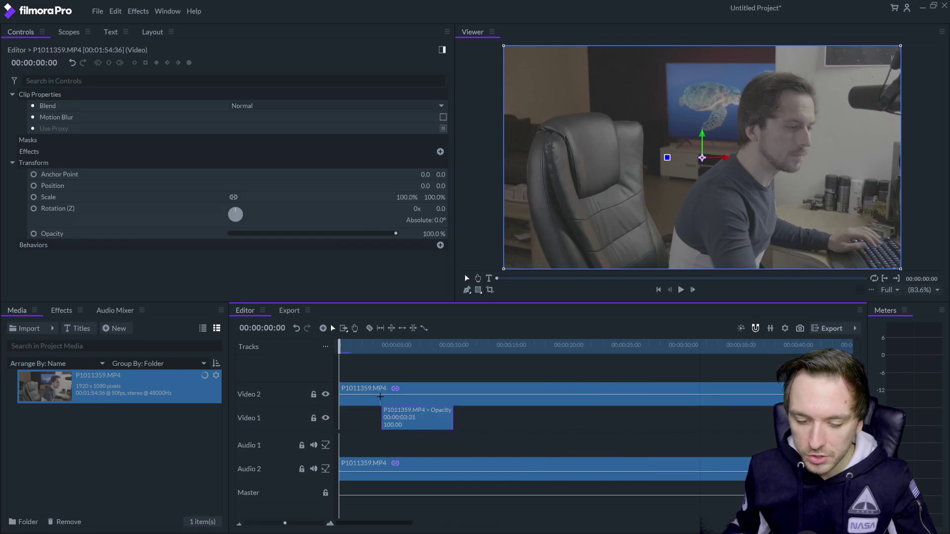
pyautogui.click(402, 354)
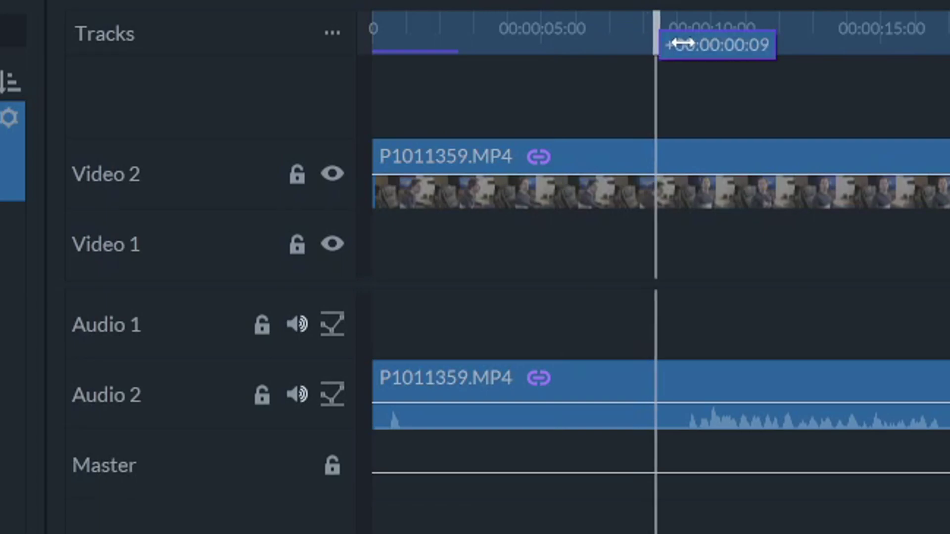
# - Split the clip where the talking starts around 9 seconds and delete the opening part
pyautogui.moveTo(681, 44); pyautogui.dragTo(708, 39)
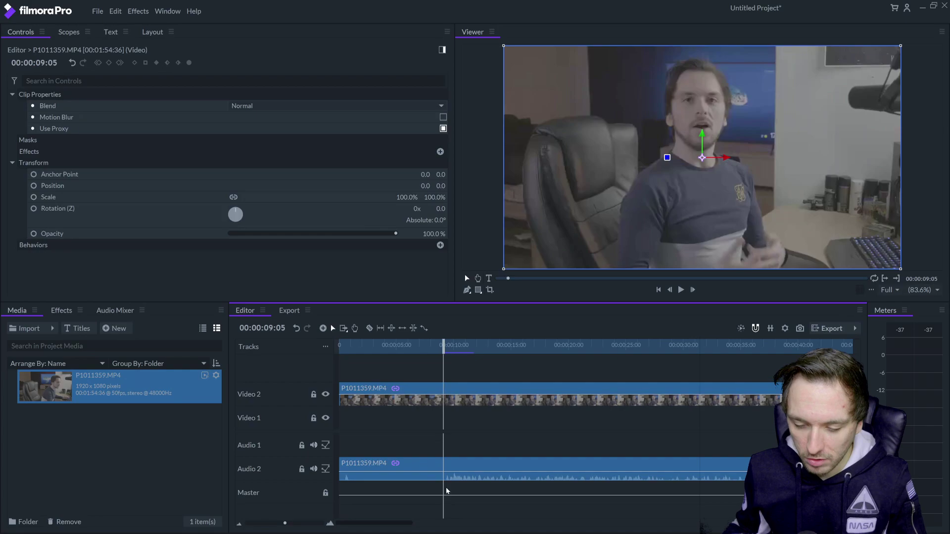
pyautogui.hotkey('ctrl', 'shift', 'd')
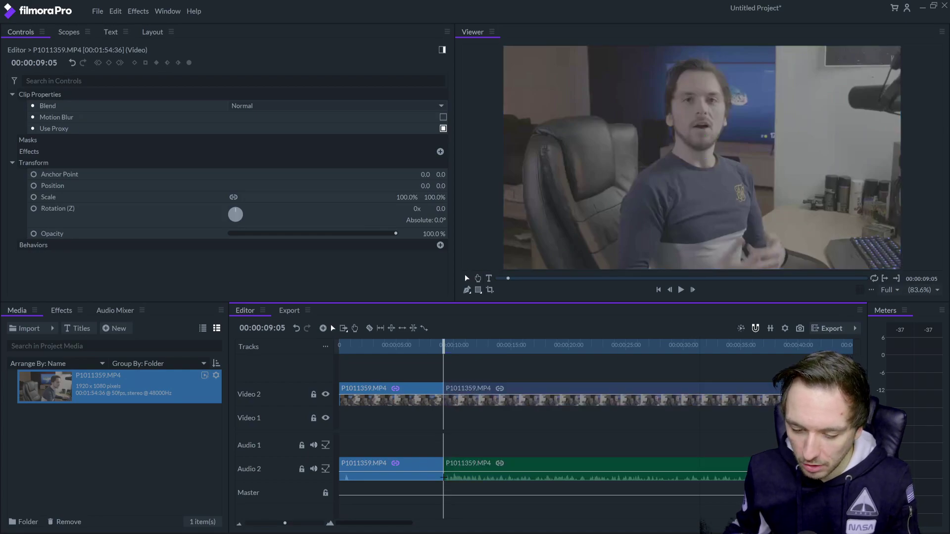
pyautogui.click(452, 402)
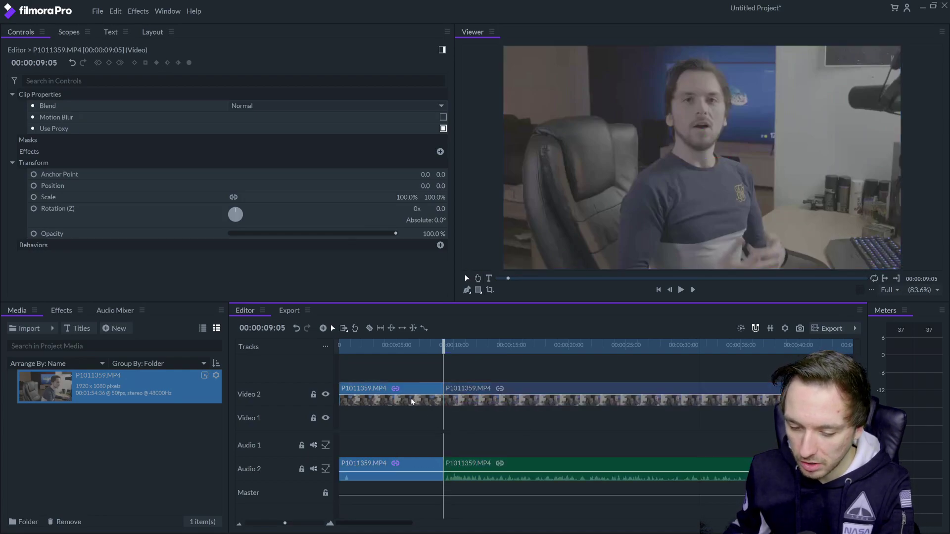
pyautogui.click(420, 402)
pyautogui.press('Delete')
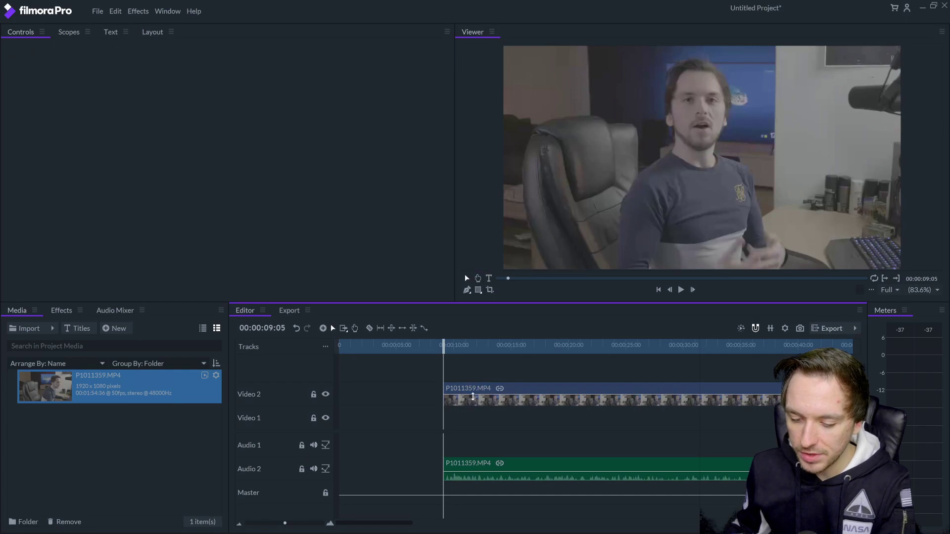
# - Move the remaining footage to the timeline start and play it back
pyautogui.moveTo(484, 403); pyautogui.dragTo(379, 403)
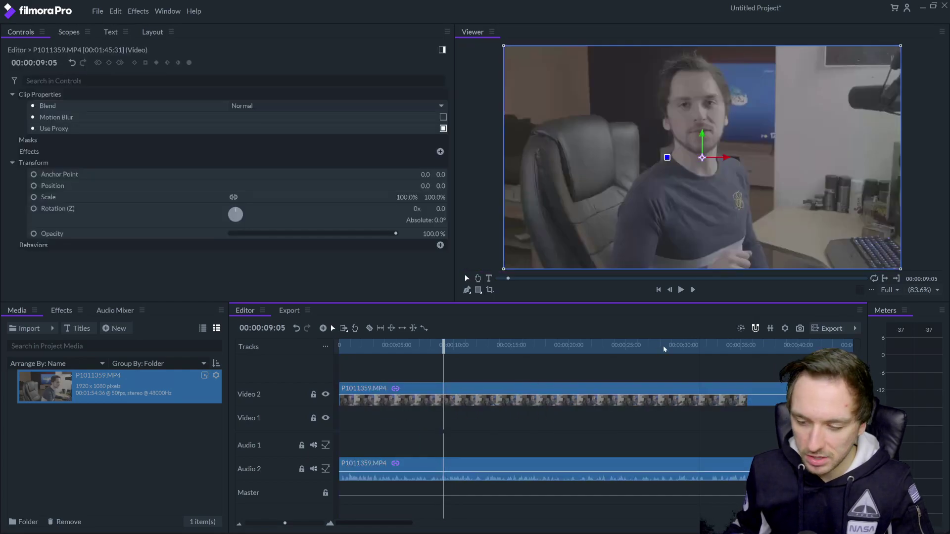
pyautogui.click(659, 290)
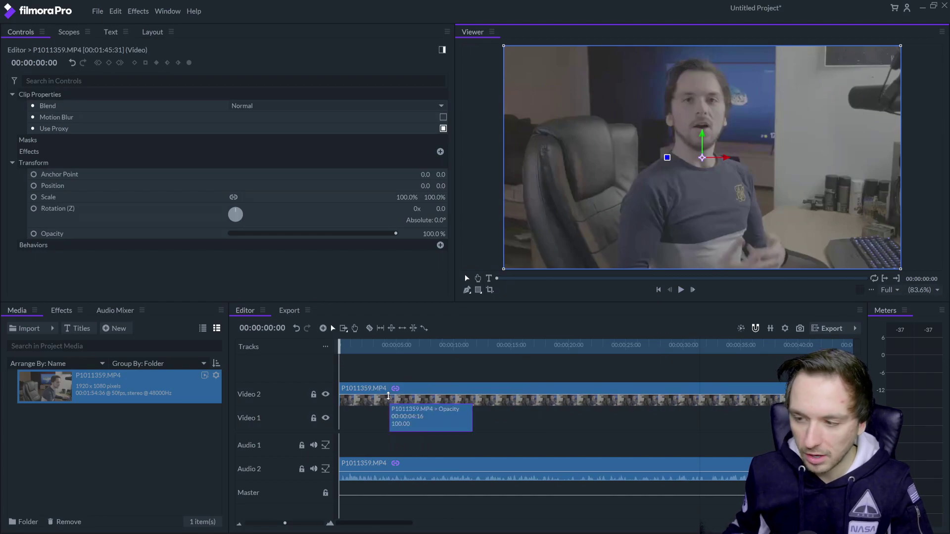
pyautogui.press('space')
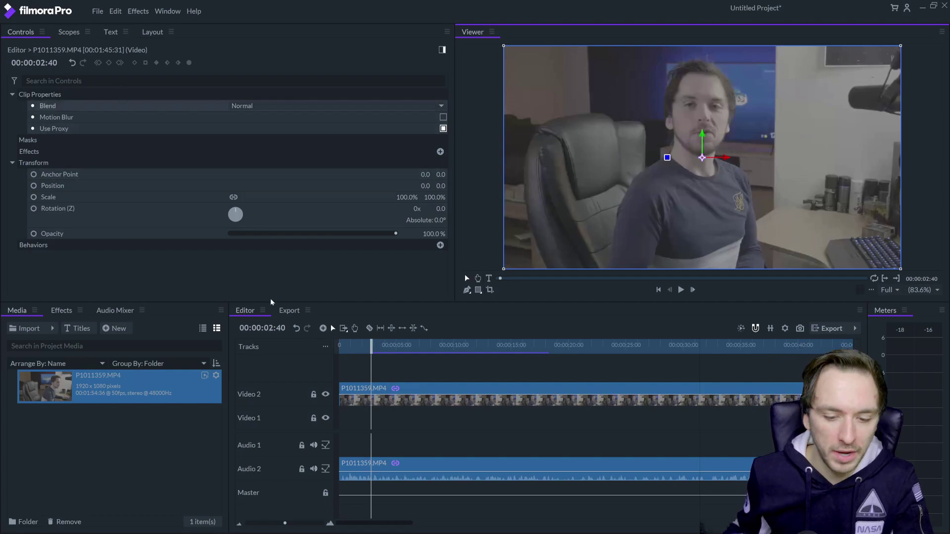
# - Add a Brightness & Contrast effect with brightness 8 and contrast 14
pyautogui.click(389, 350)
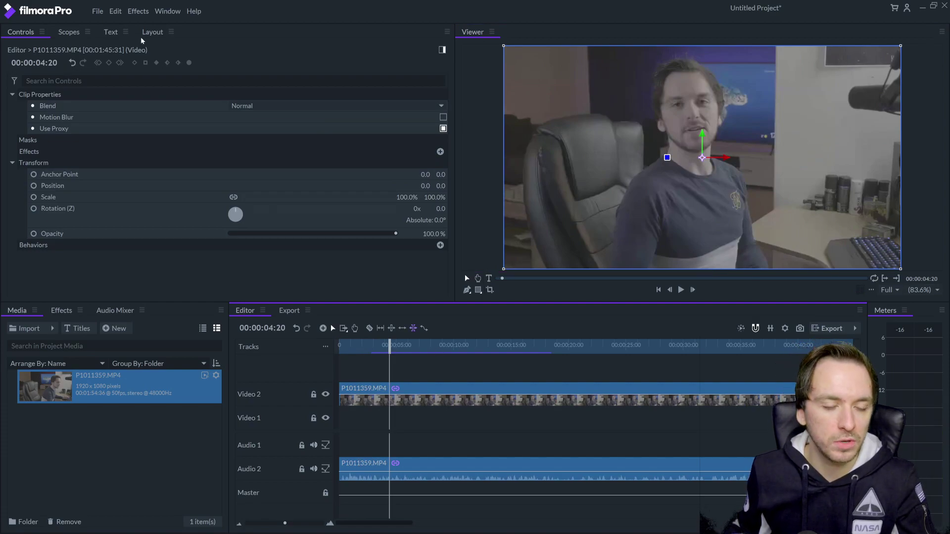
pyautogui.click(138, 12)
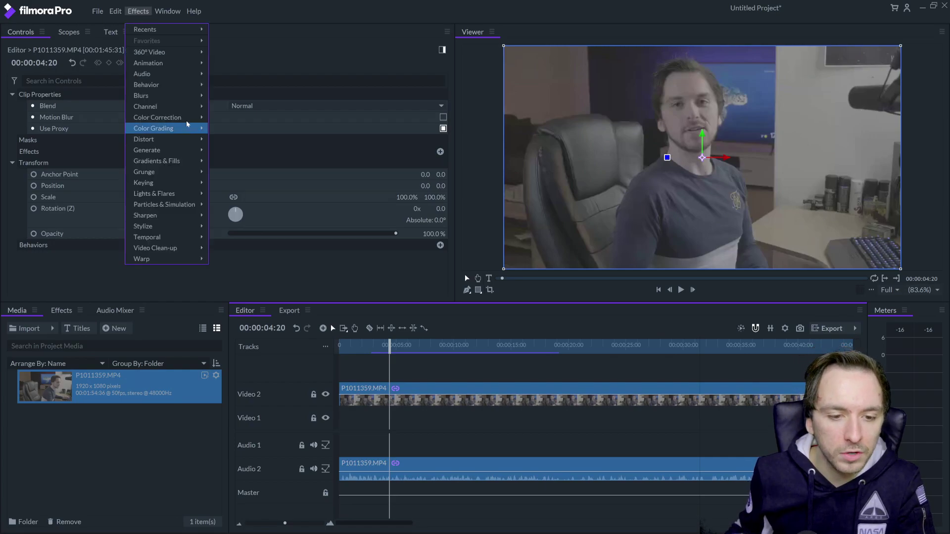
pyautogui.moveTo(157, 118)
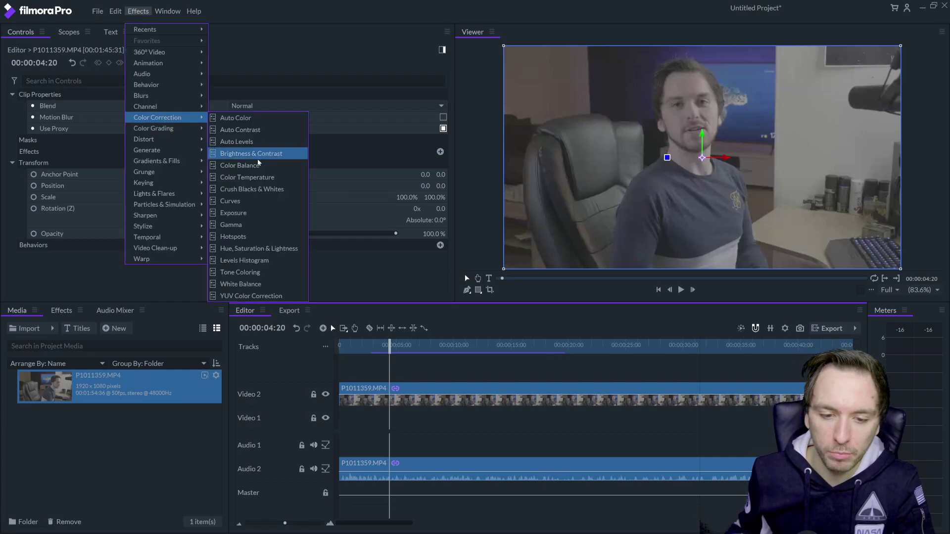
pyautogui.click(255, 154)
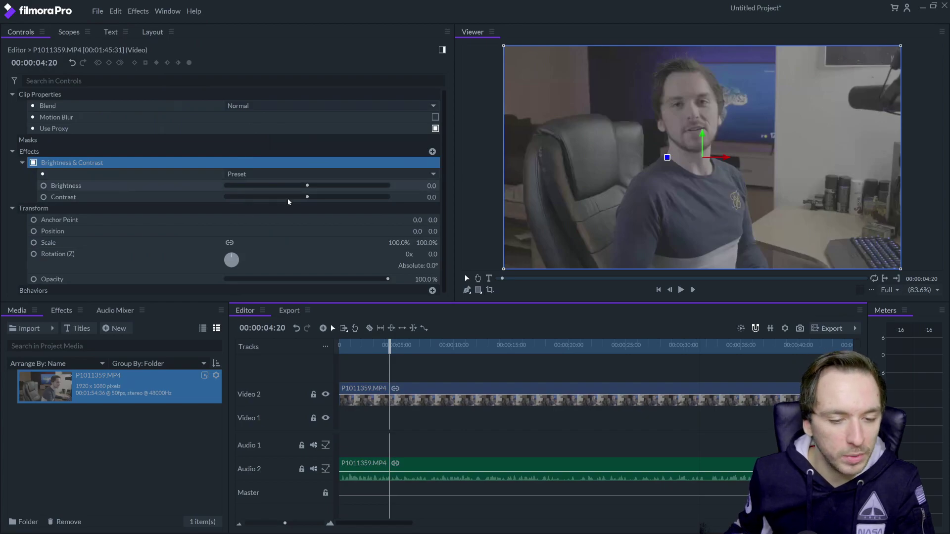
pyautogui.moveTo(307, 186); pyautogui.dragTo(313, 186)
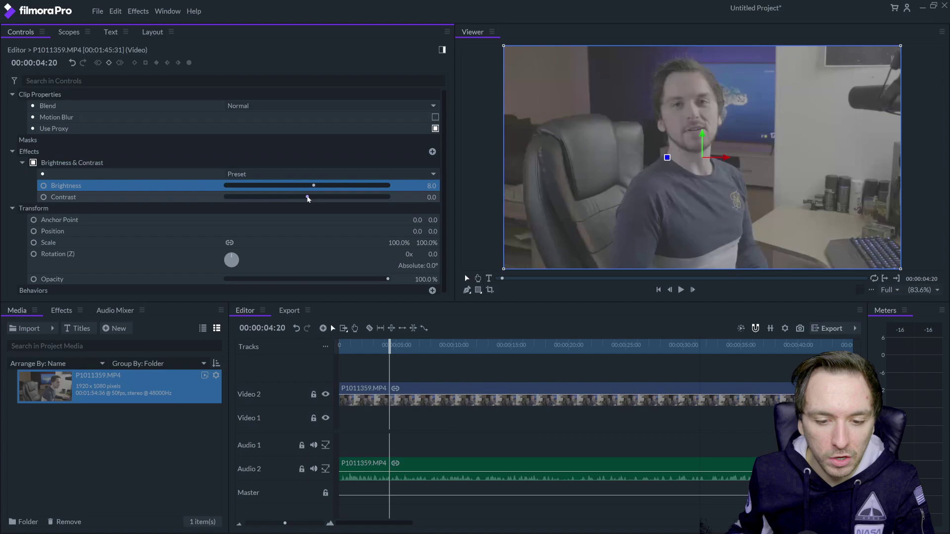
pyautogui.moveTo(307, 197); pyautogui.dragTo(319, 196)
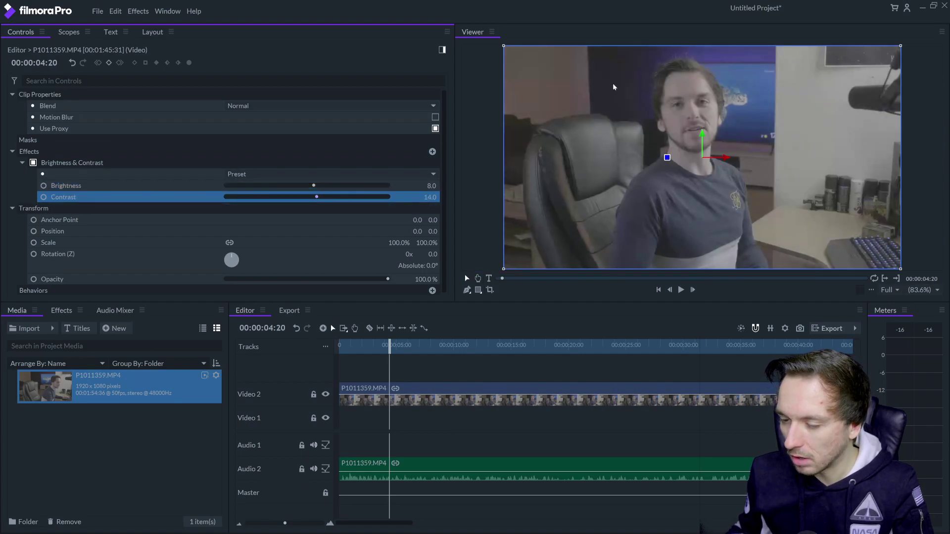
pyautogui.click(140, 13)
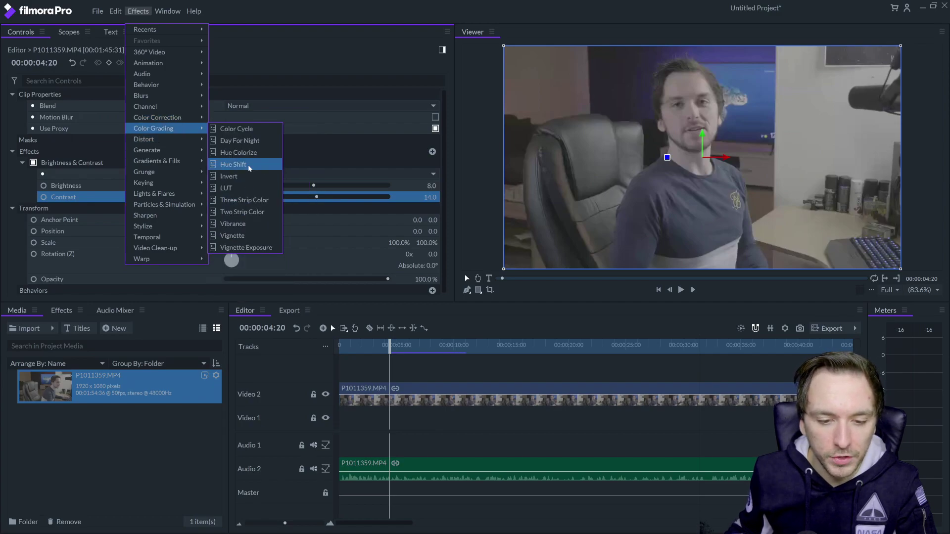
pyautogui.moveTo(158, 117)
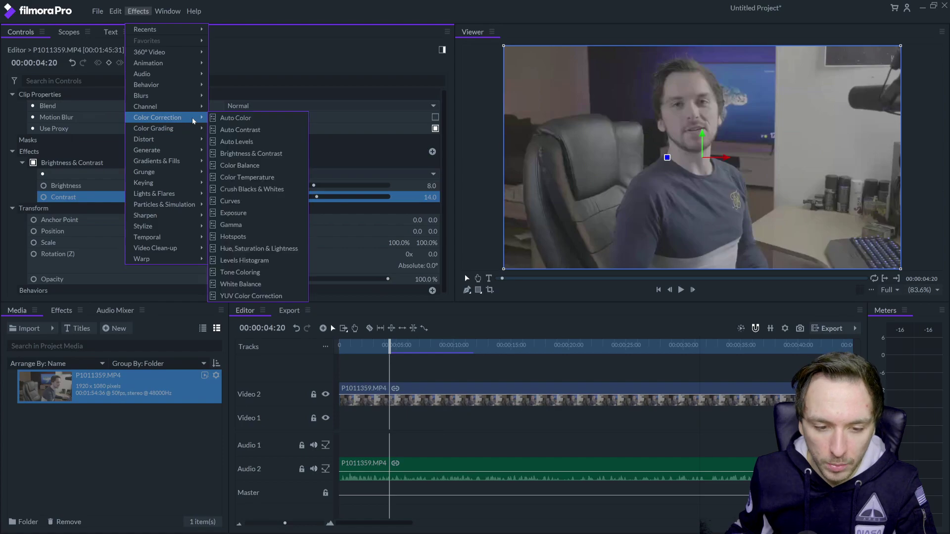
# - Add a Hue, Saturation & Lightness effect with master saturation raised to 94
pyautogui.click(275, 249)
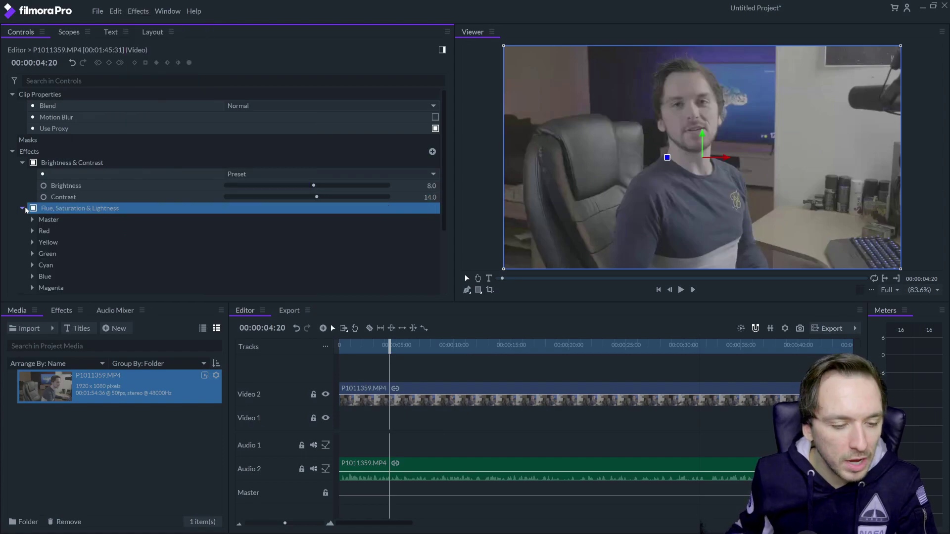
pyautogui.click(32, 219)
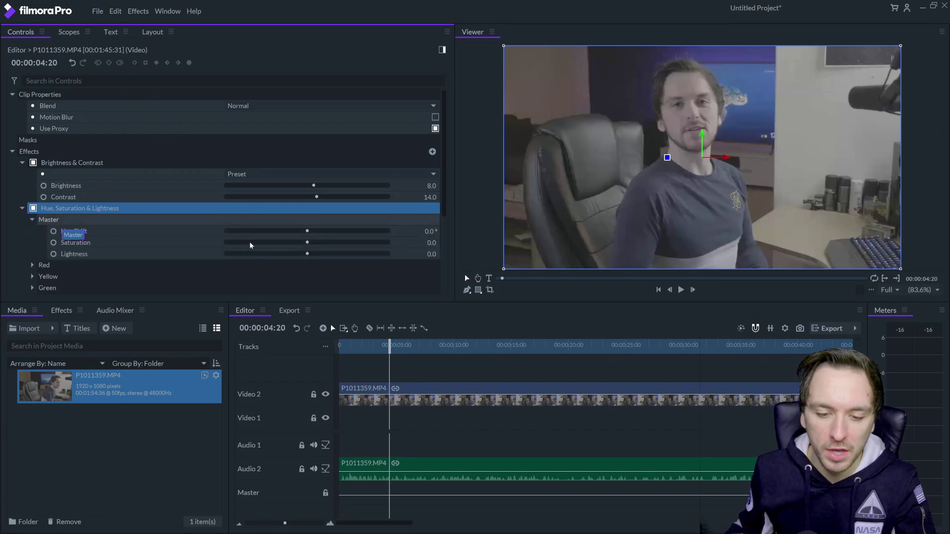
pyautogui.click(308, 246)
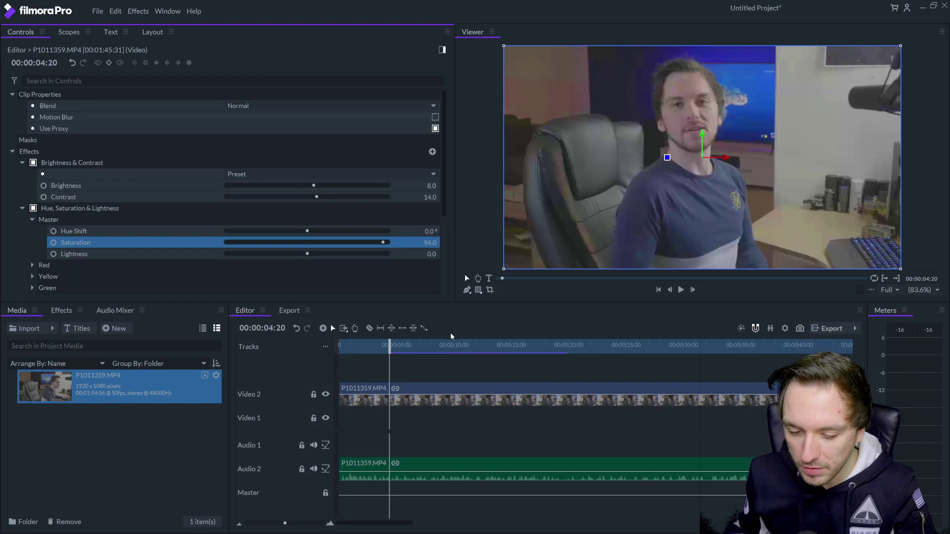
pyautogui.click(434, 348)
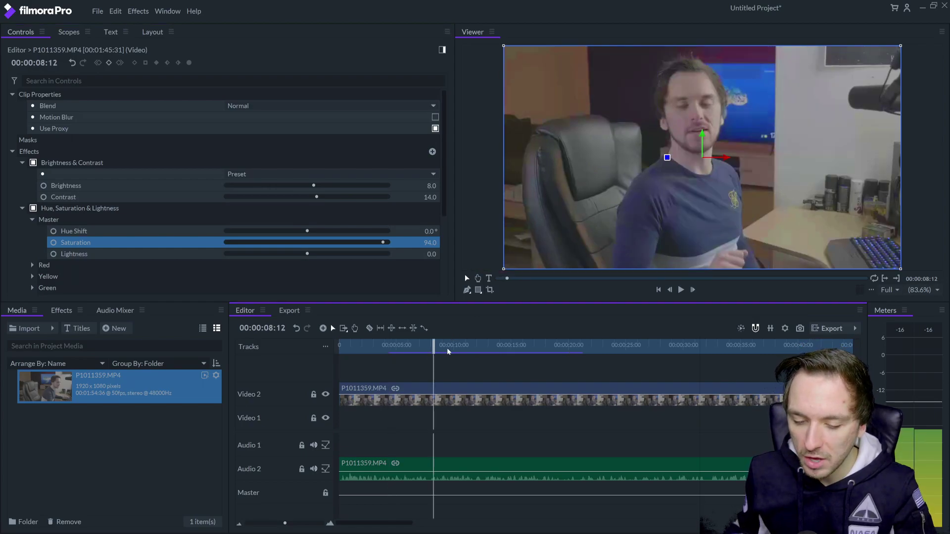
pyautogui.click(448, 348)
# - Browse the Text and Layout settings, then show the effect categories library
pyautogui.click(111, 32)
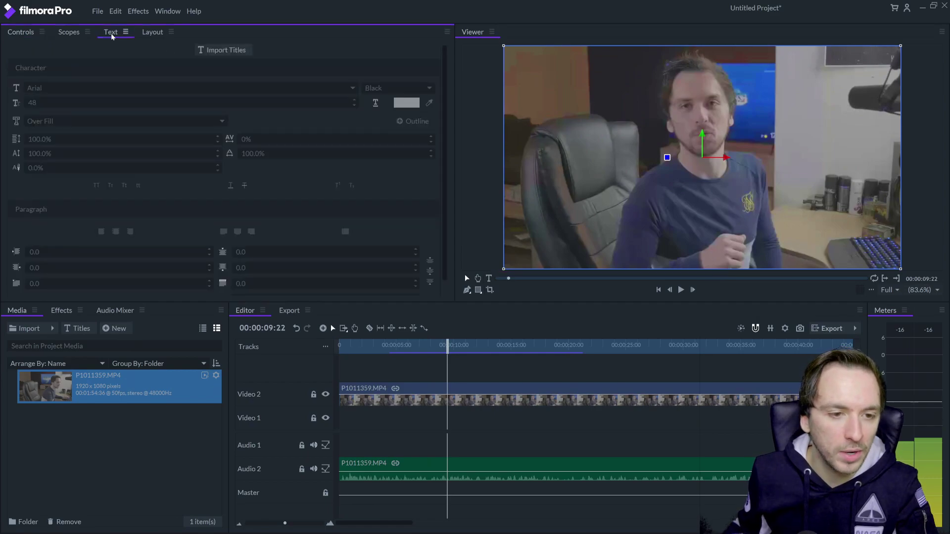
pyautogui.click(153, 33)
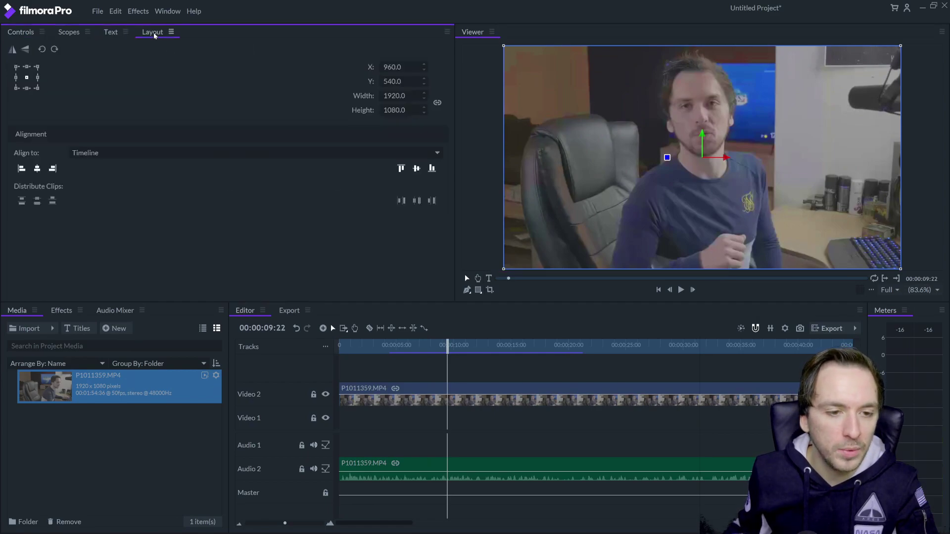
pyautogui.click(111, 32)
pyautogui.click(58, 311)
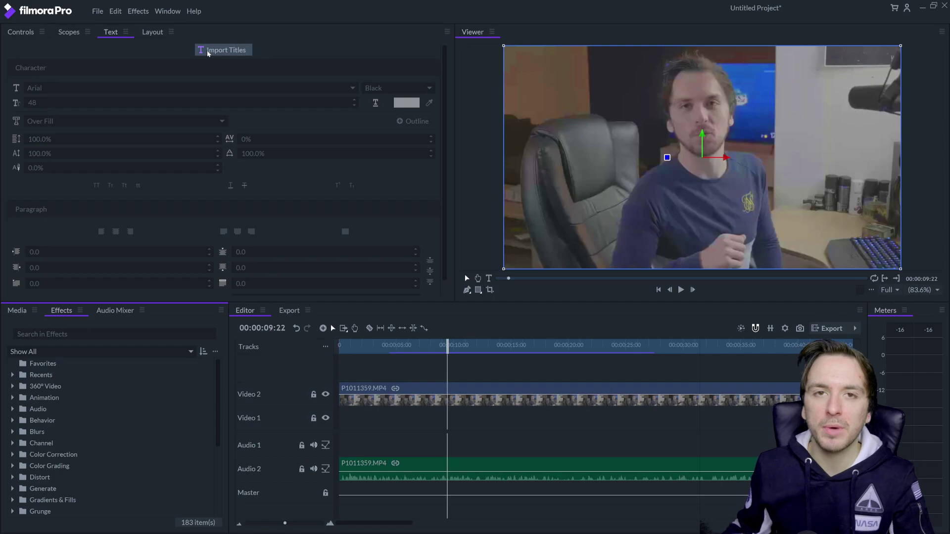
# - Import the LowerThirds 32 title and drop it on a new Video 3 track
pyautogui.click(208, 51)
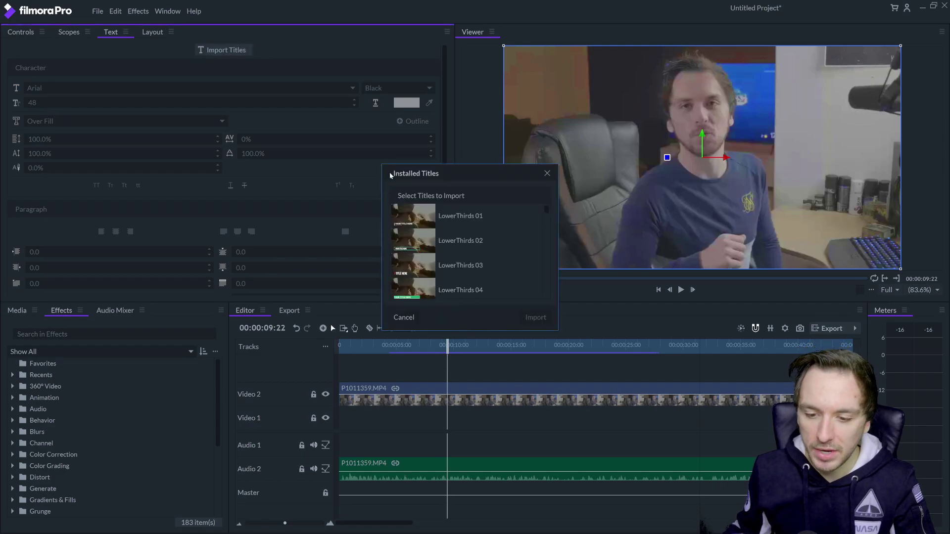
pyautogui.scroll(-3, 475, 217)
pyautogui.scroll(-3, 468, 222)
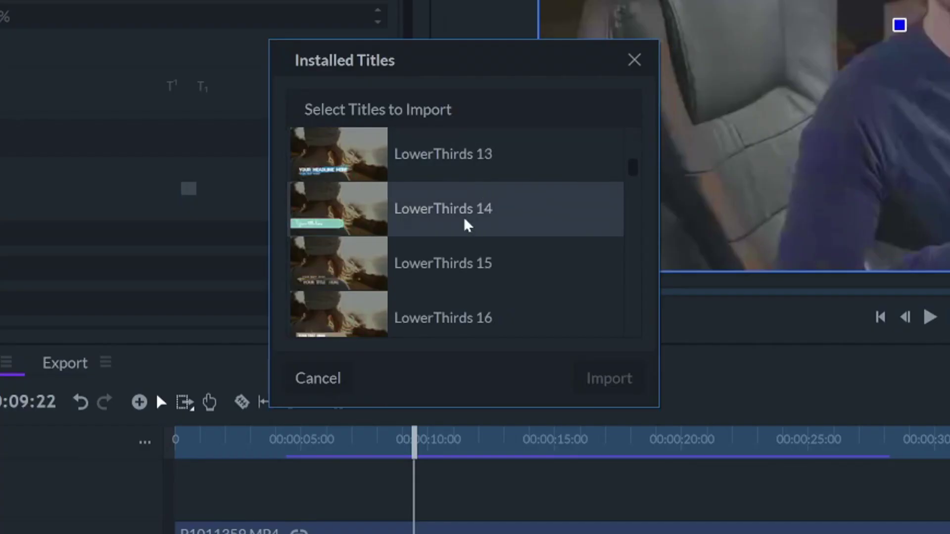
pyautogui.scroll(-9, 463, 260)
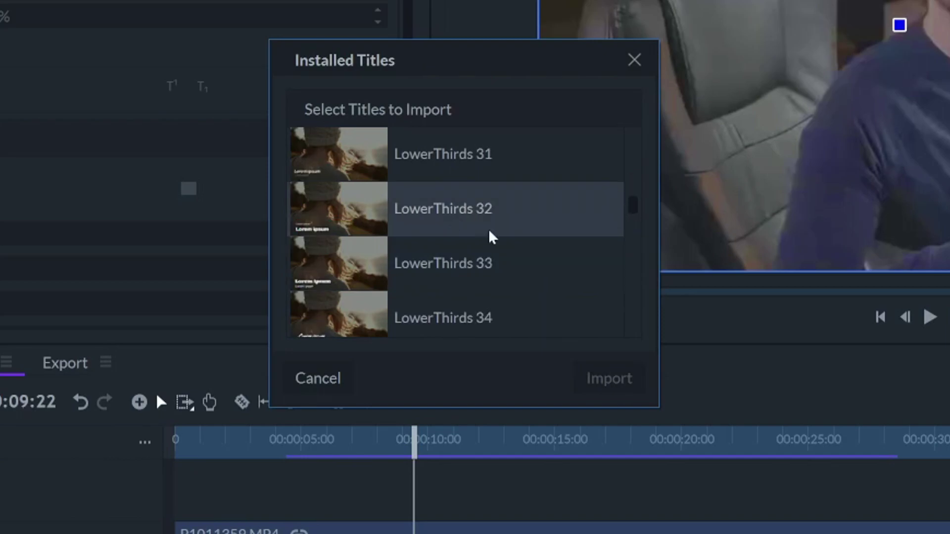
pyautogui.doubleClick(448, 213)
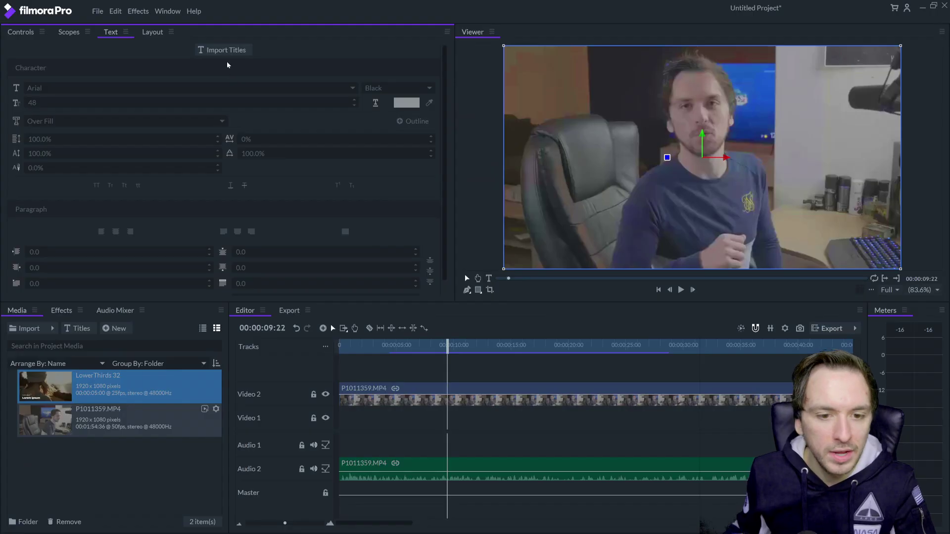
pyautogui.moveTo(73, 392); pyautogui.dragTo(442, 379)
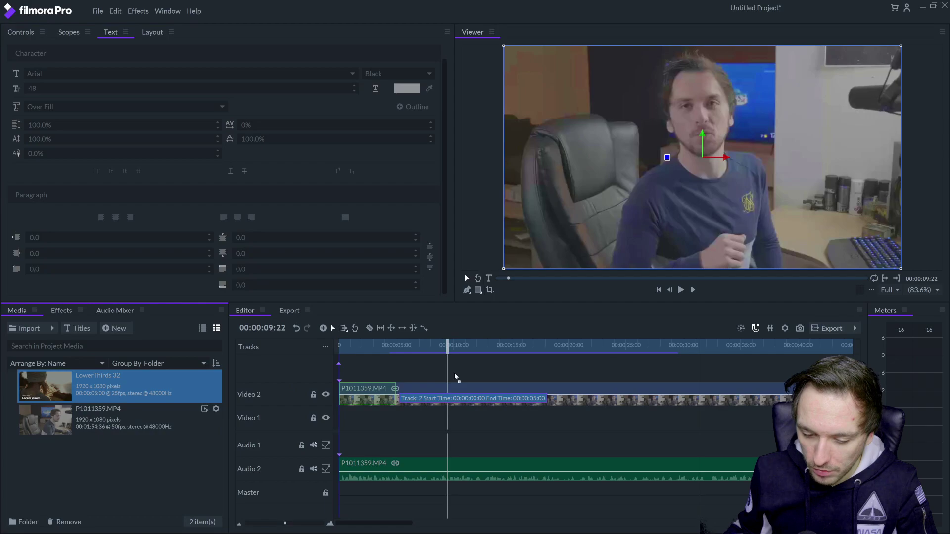
pyautogui.moveTo(456, 378); pyautogui.dragTo(451, 370)
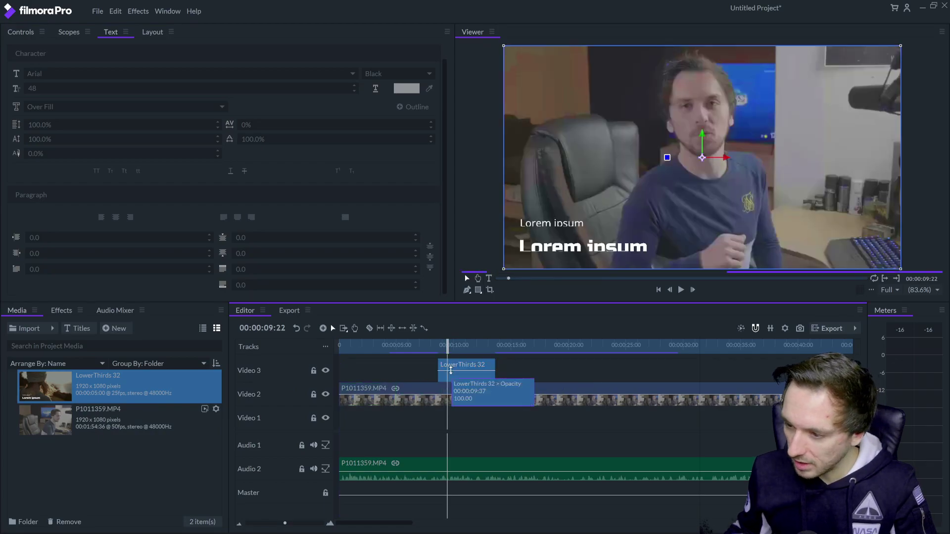
pyautogui.click(467, 376)
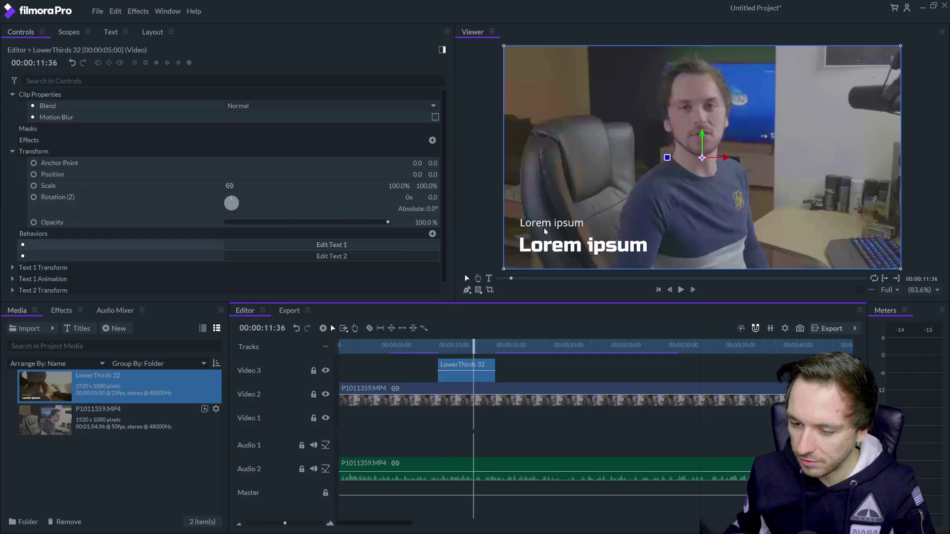
pyautogui.click(378, 246)
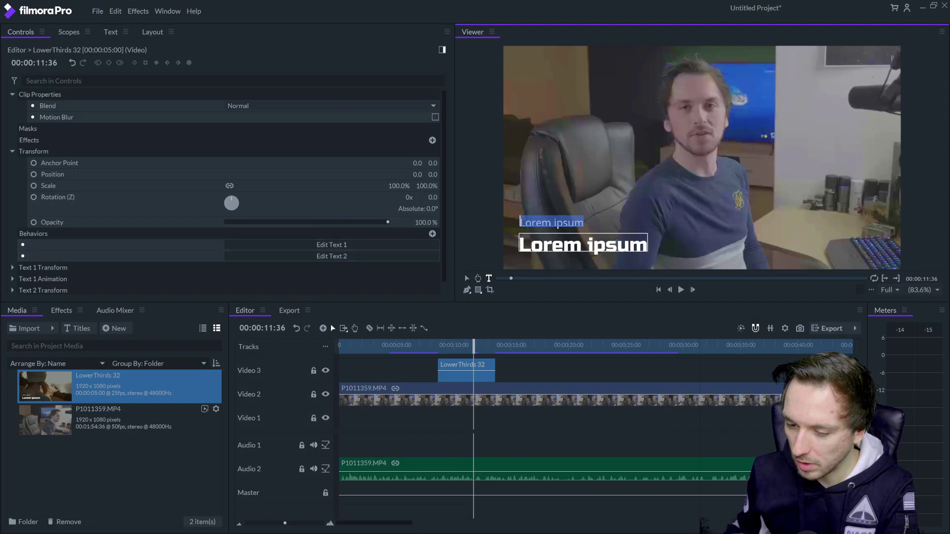
pyautogui.press('Escape')
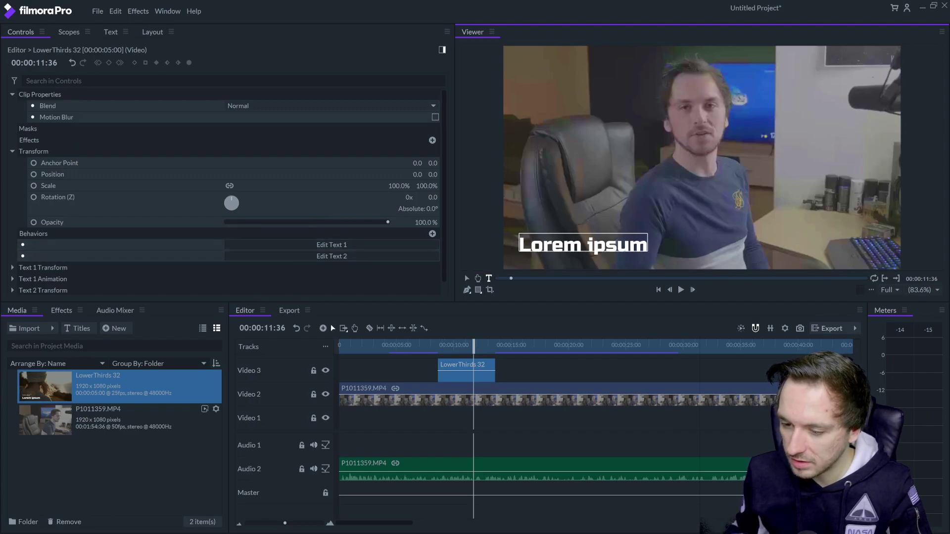
pyautogui.click(554, 221)
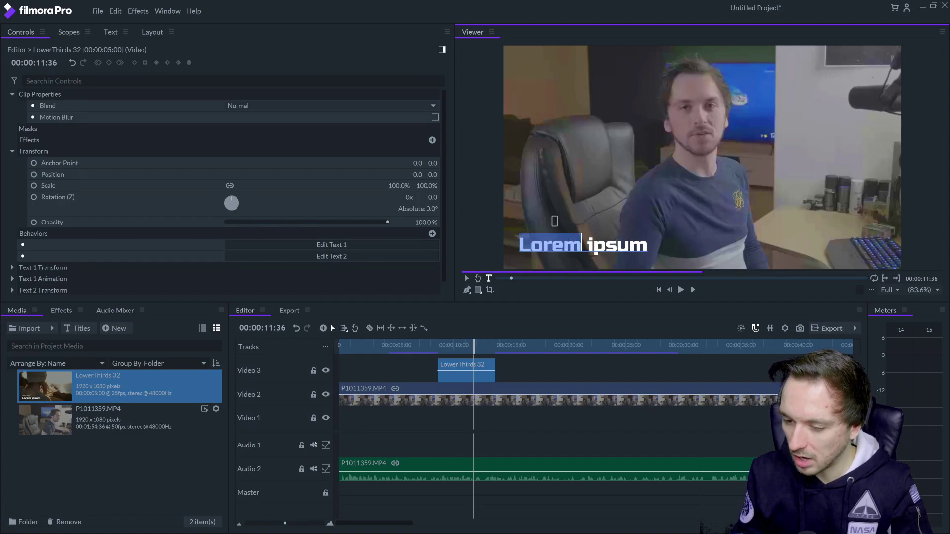
pyautogui.hotkey('ctrl', 'a')
pyautogui.write('Alex Halfor')
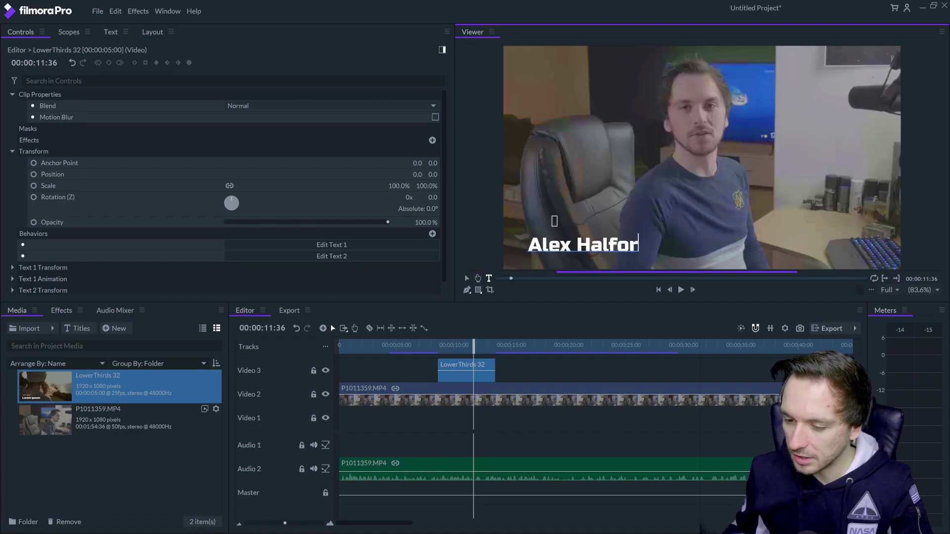
pyautogui.write('d')
# - Move the title clip near the timeline start and play back to check it
pyautogui.moveTo(439, 375); pyautogui.dragTo(347, 377)
pyautogui.click(377, 345)
pyautogui.press('space')
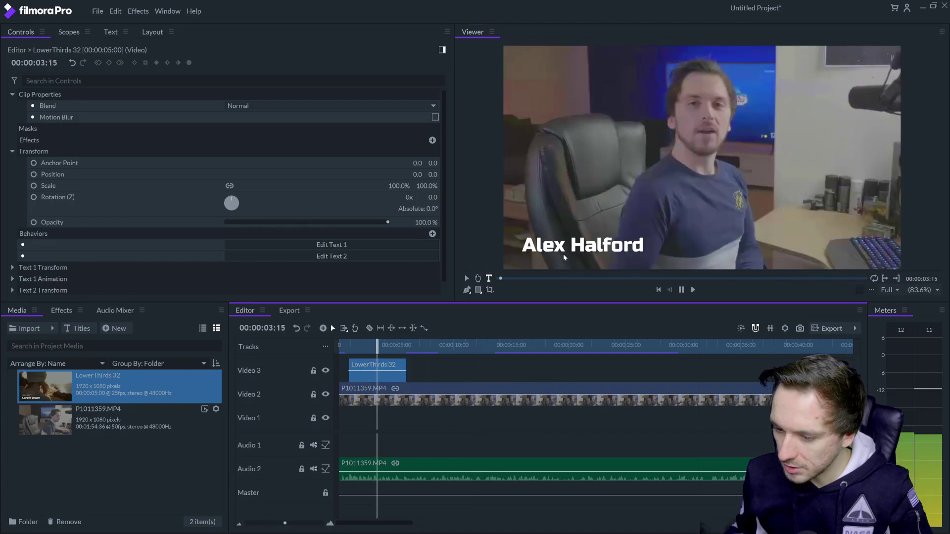
pyautogui.click(350, 345)
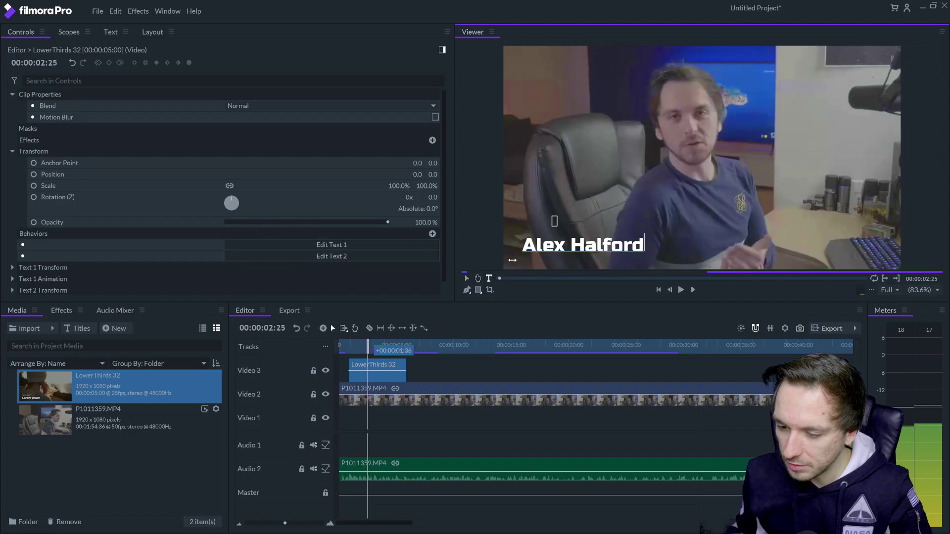
pyautogui.press('space')
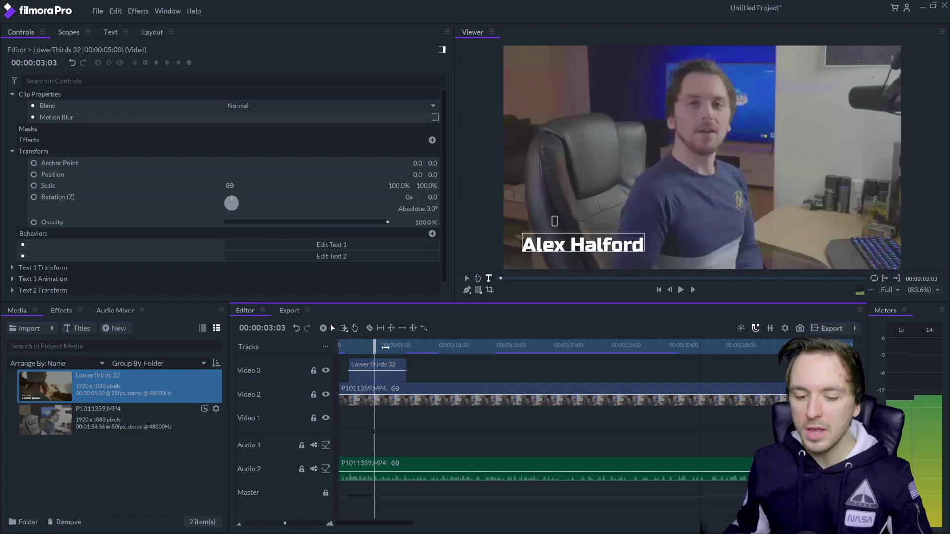
pyautogui.moveTo(379, 345); pyautogui.dragTo(391, 350)
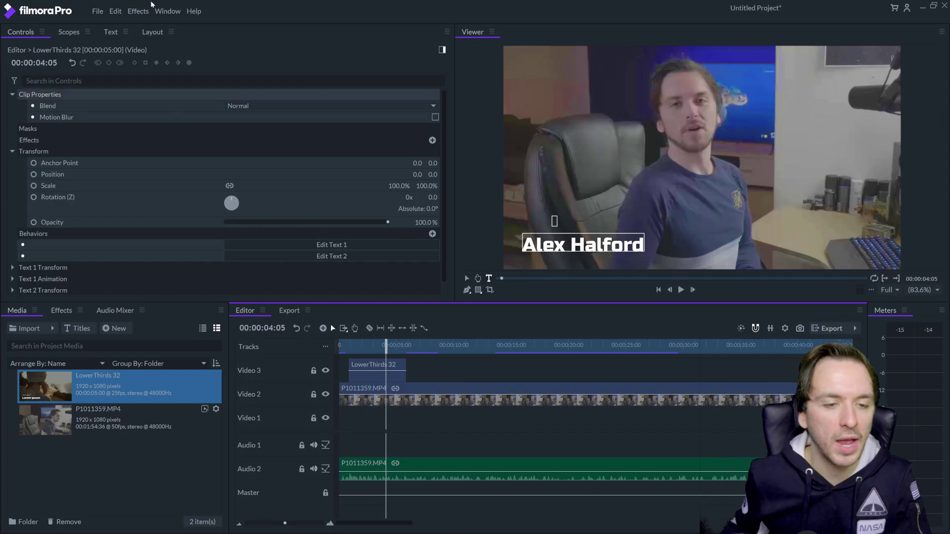
# - Add an Equalizer using the Bass Boost preset to the clip's audio
pyautogui.click(133, 13)
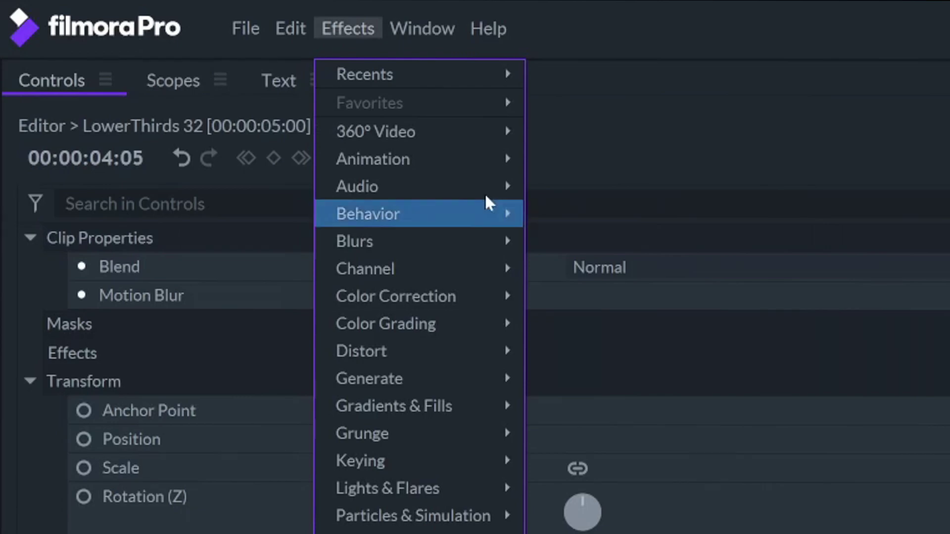
pyautogui.moveTo(163, 73)
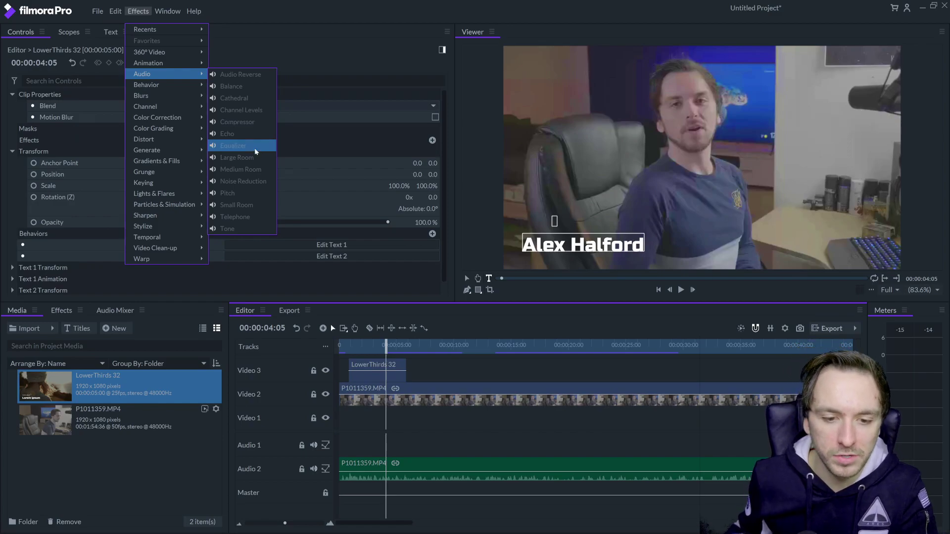
pyautogui.click(385, 478)
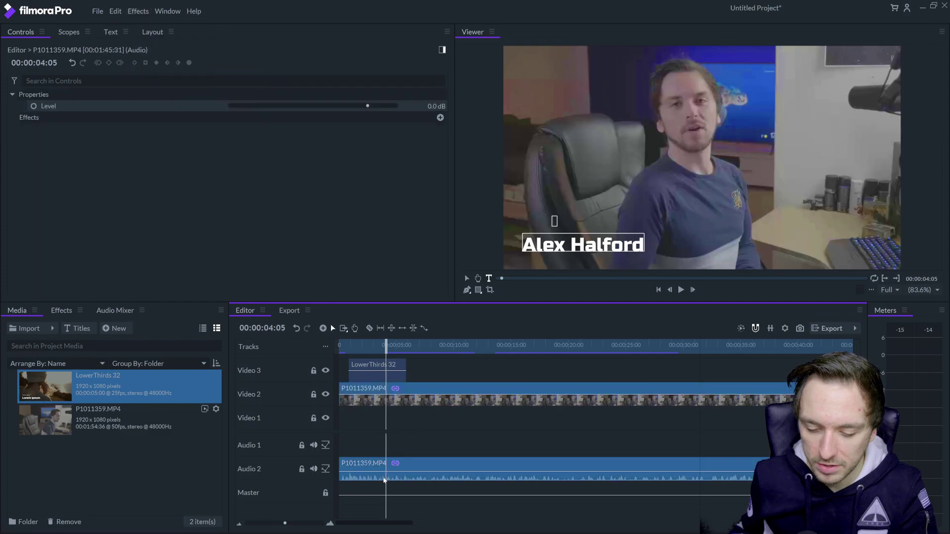
pyautogui.click(138, 12)
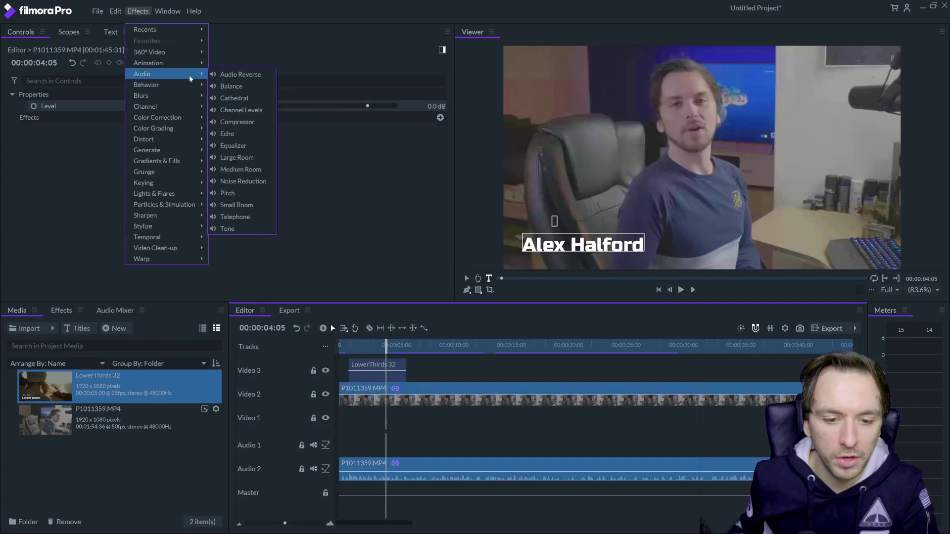
pyautogui.click(254, 145)
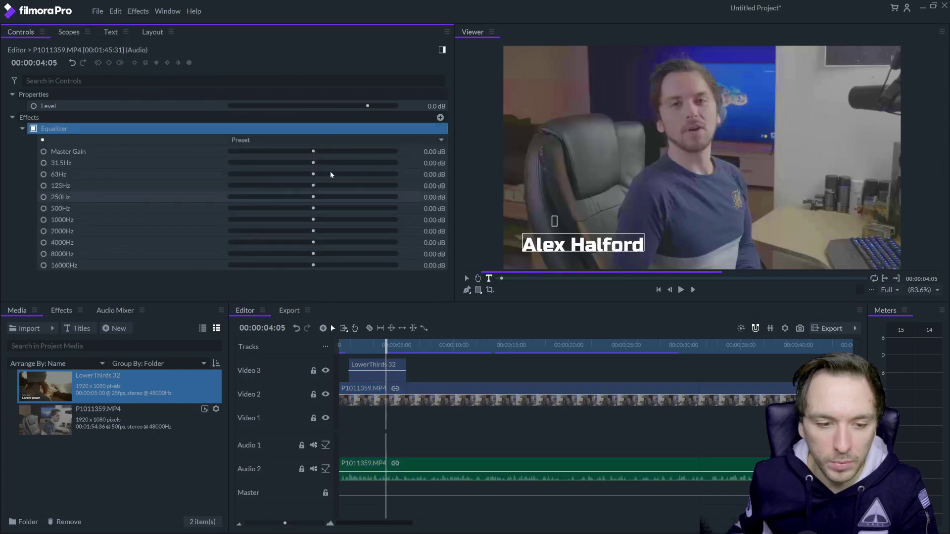
pyautogui.click(298, 139)
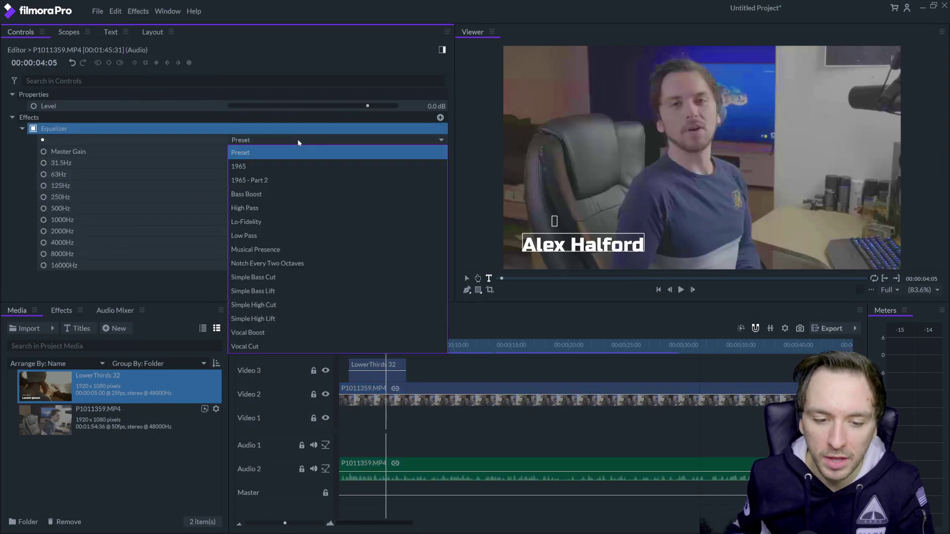
pyautogui.click(281, 195)
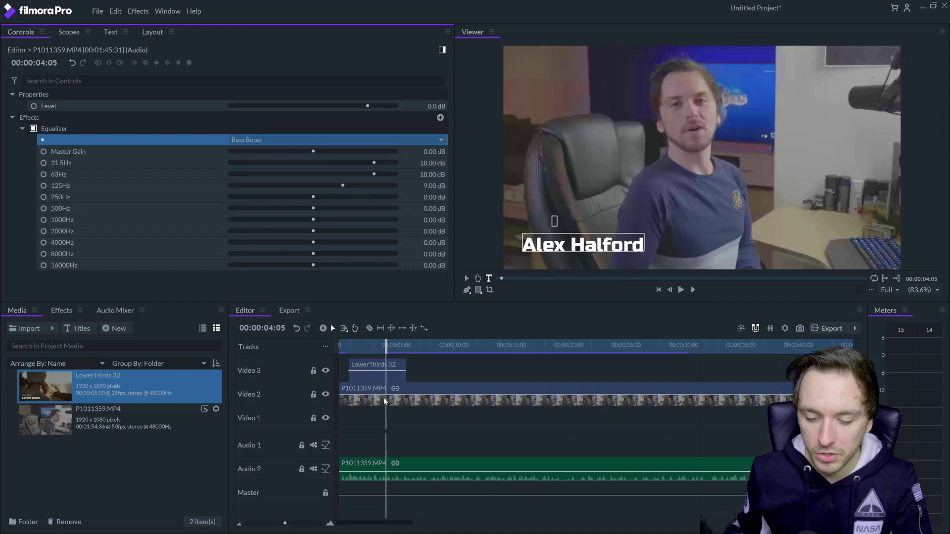
# - Open P1011359.MP4 in the Trimmer panel and show its panel menu
pyautogui.rightClick(385, 401)
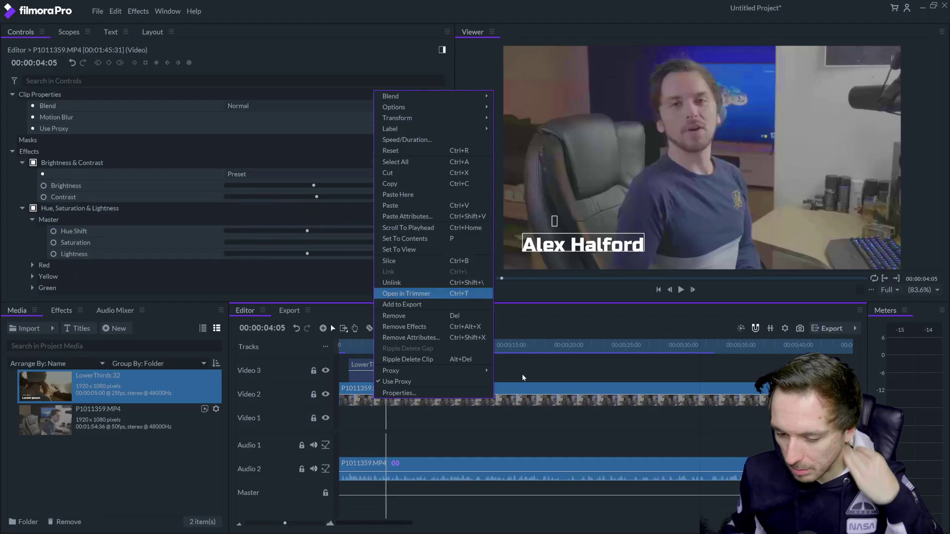
pyautogui.click(525, 384)
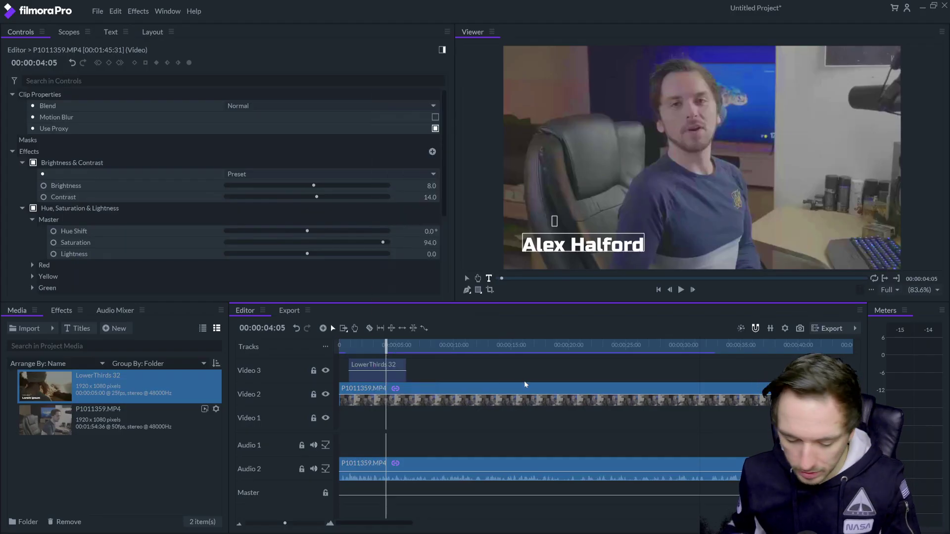
pyautogui.doubleClick(386, 401)
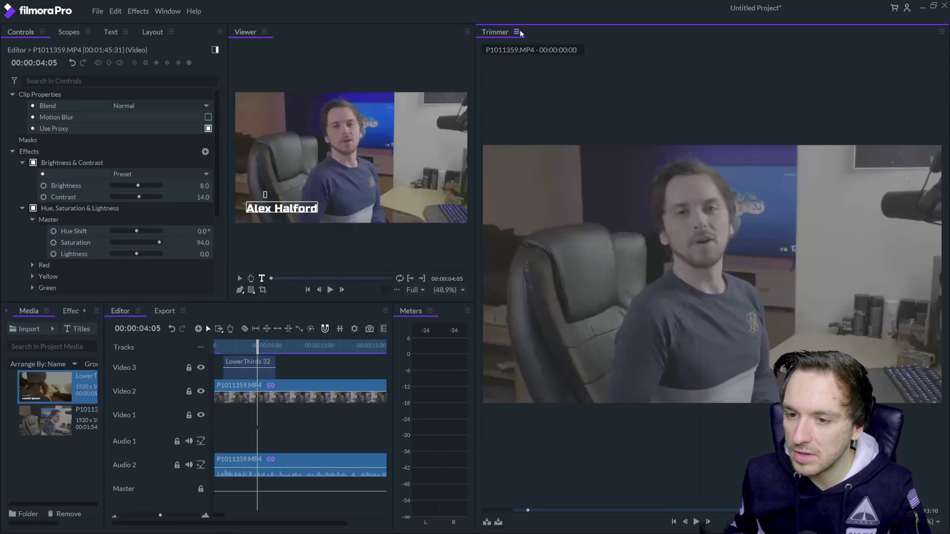
pyautogui.click(518, 31)
# - Close the Trimmer panel, check the empty export queue, and show the Effects list in the library
pyautogui.click(526, 54)
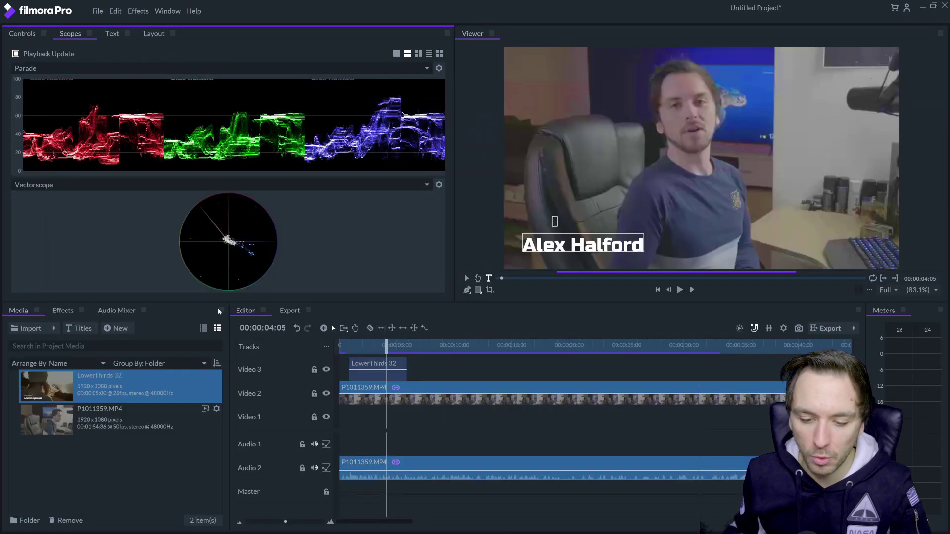
pyautogui.click(289, 310)
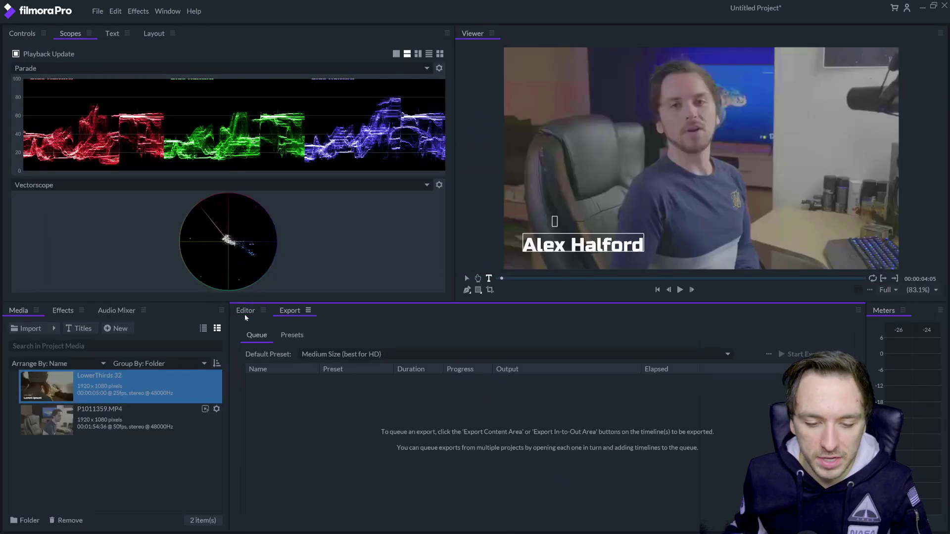
pyautogui.click(245, 310)
pyautogui.click(62, 311)
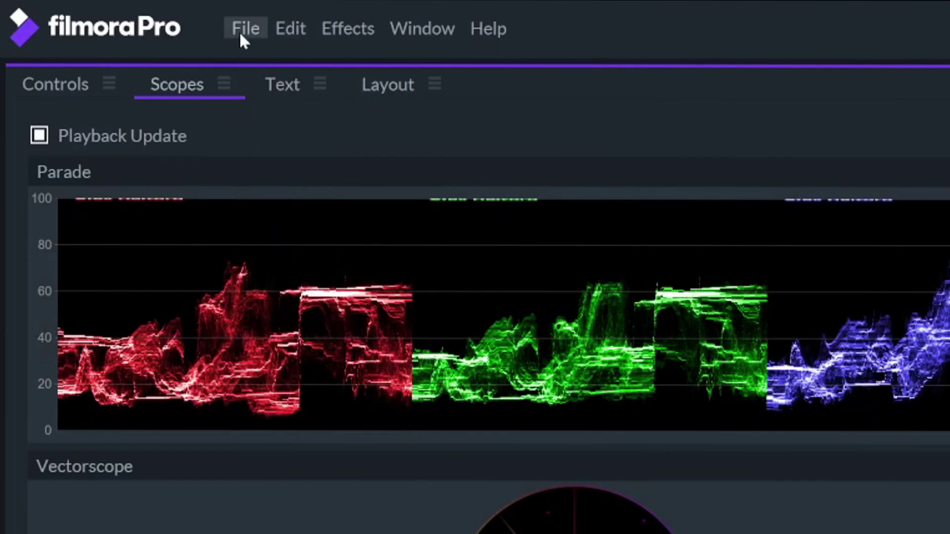
# - Begin exporting the edited video as a 1920x1080 H.264 MP4 from the File menu
pyautogui.click(96, 13)
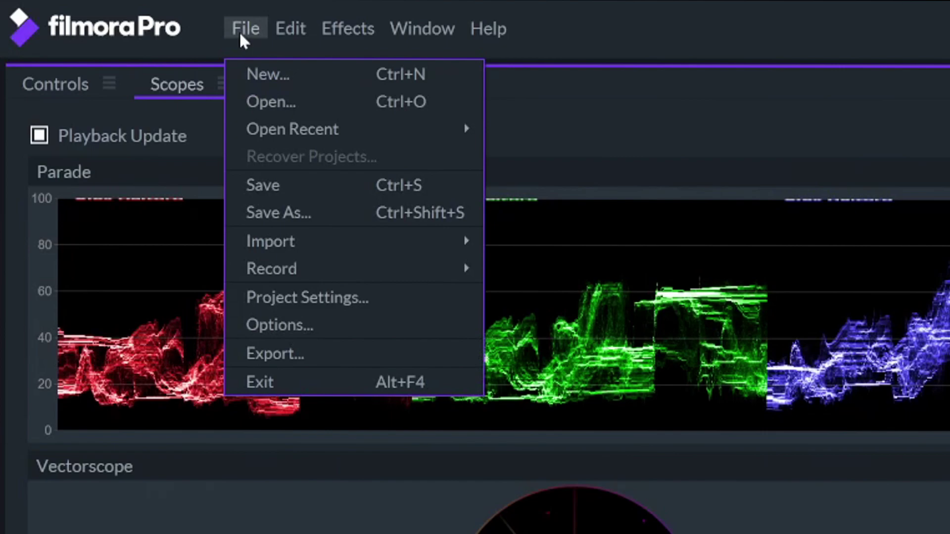
pyautogui.click(373, 355)
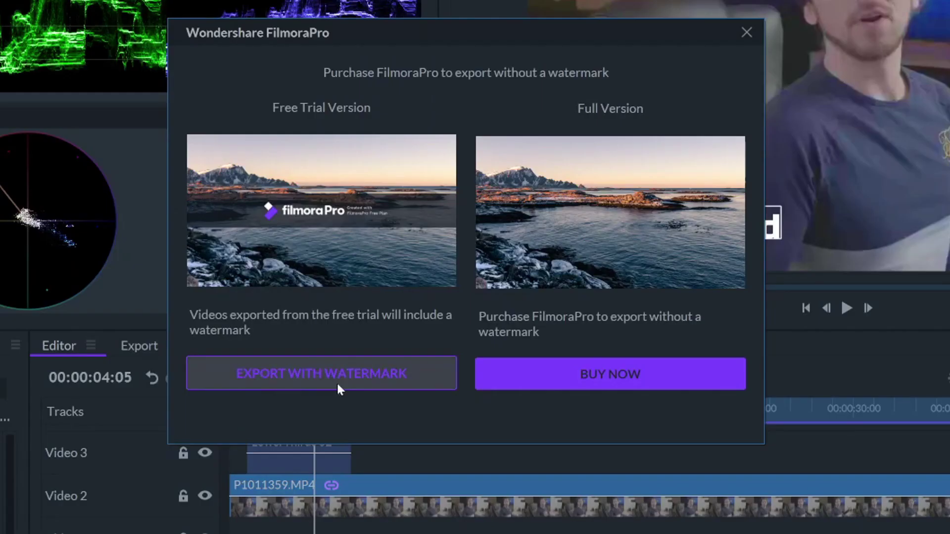